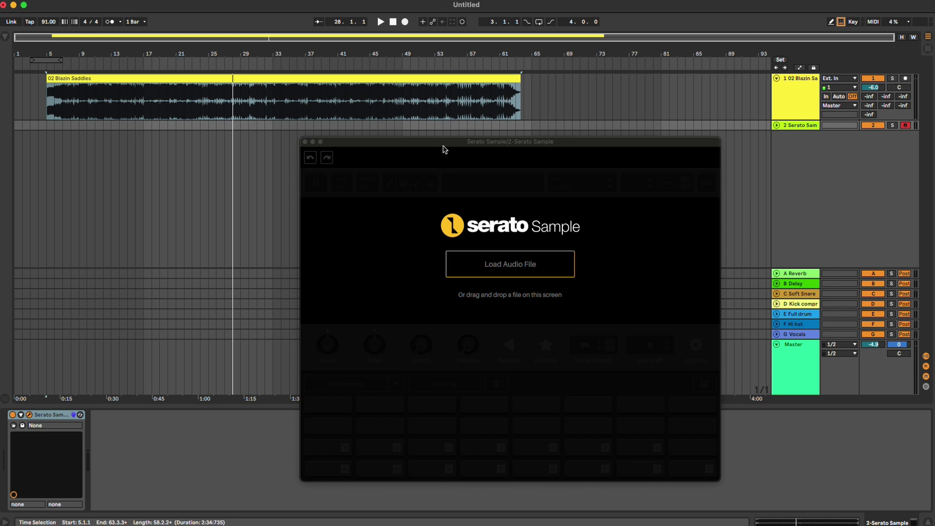
Move the empty Serato Sample plugin window on track 2 further left
left_click_drag(444, 149, 362, 147)
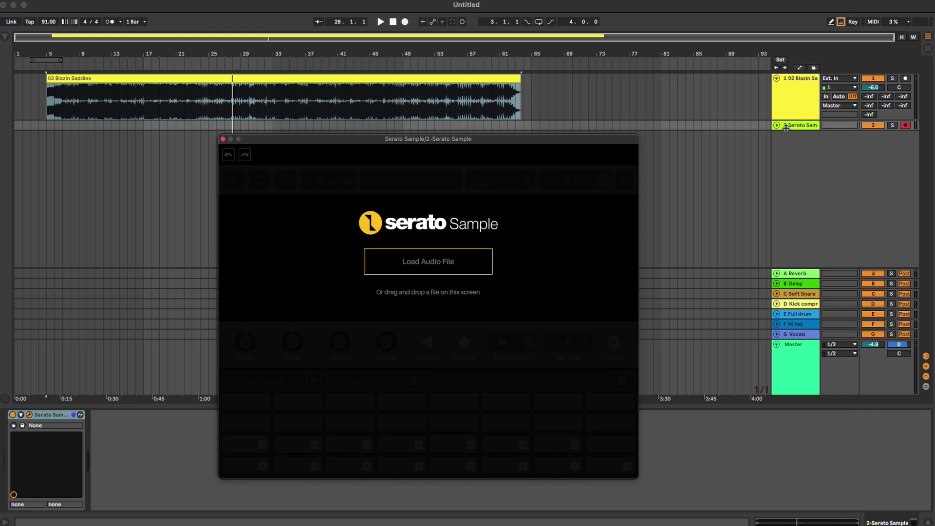
Search 'blazin' in the Open dialog and load BLAZIN SADDLES into Serato Sample
left_click(469, 262)
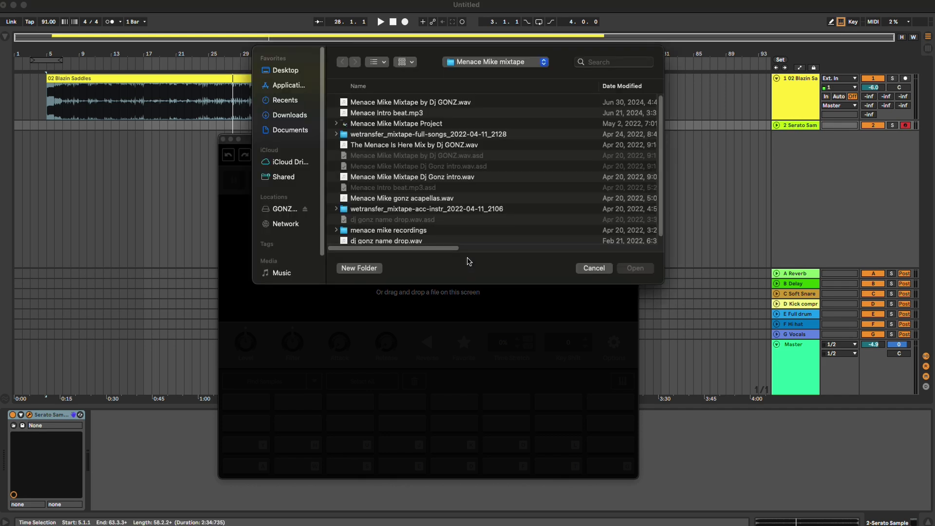
left_click(626, 64)
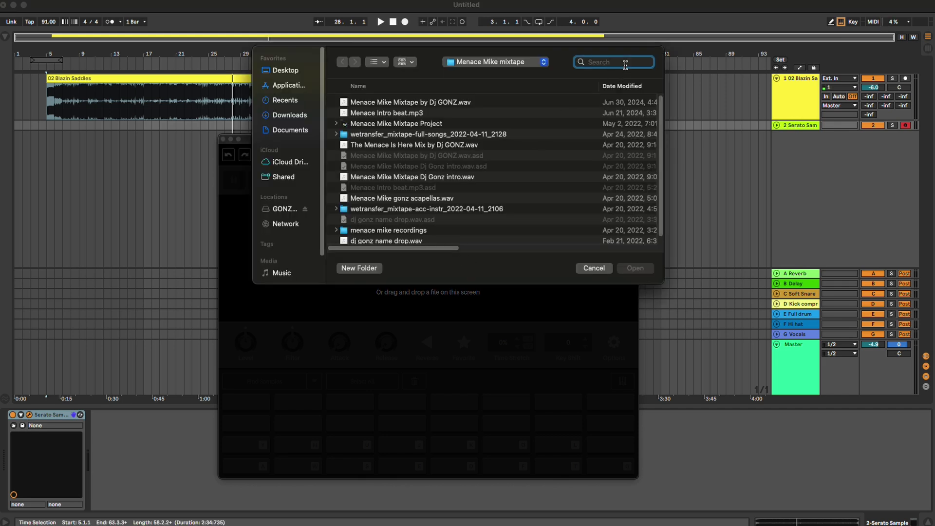
type("blazin")
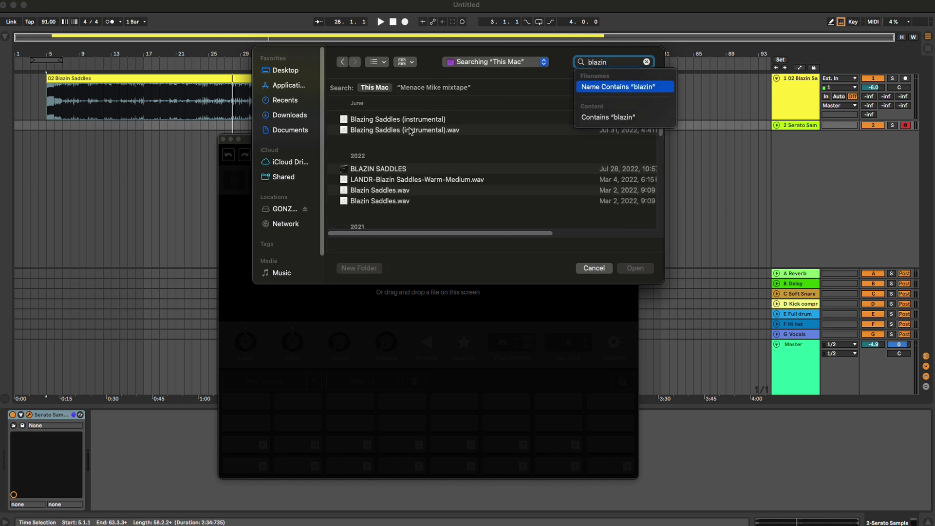
scroll(405, 147, "down", 1)
left_click(402, 161)
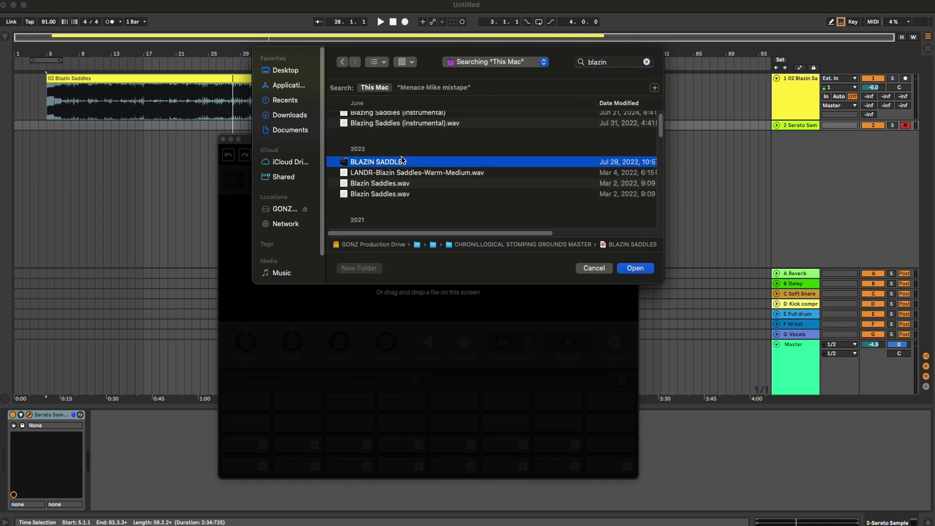
left_click(636, 269)
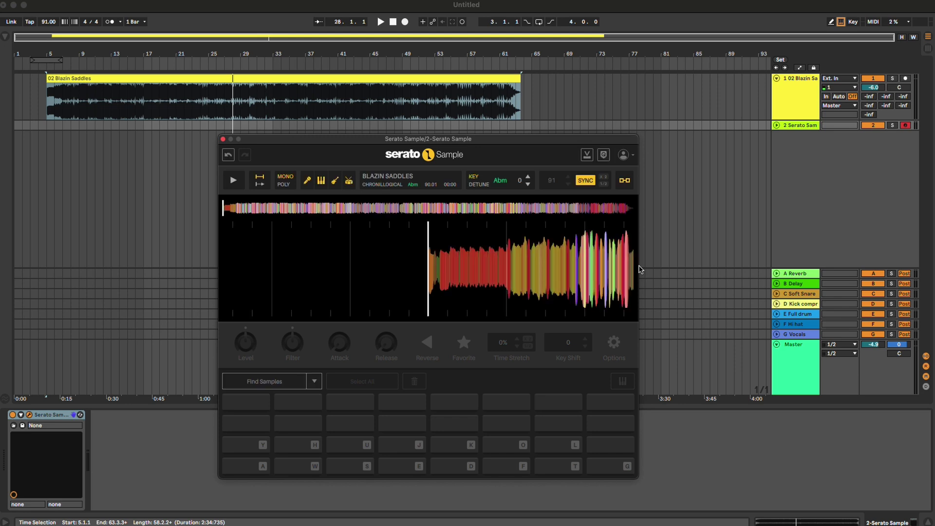
Delete the Blazin Saddles audio track and move the Serato Sample window up and left
left_click(797, 88)
left_click(796, 83)
right_click(796, 83)
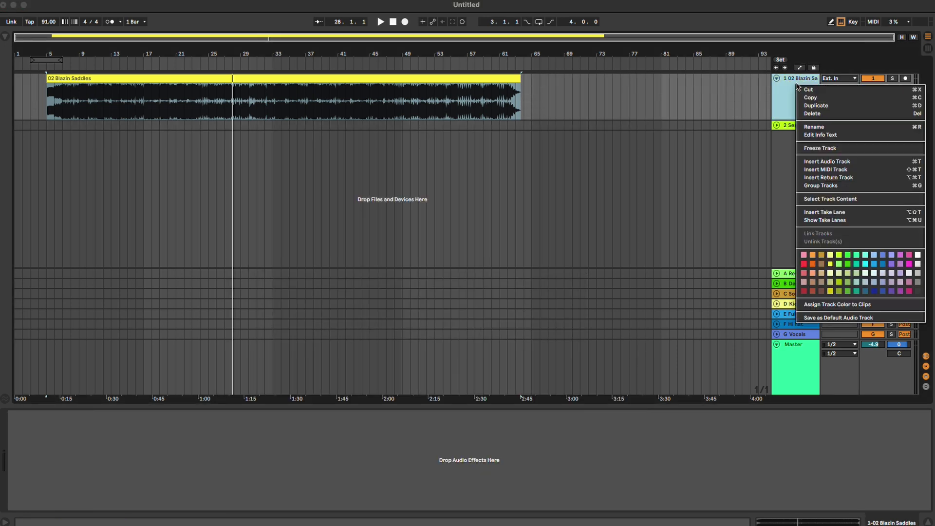
left_click(811, 113)
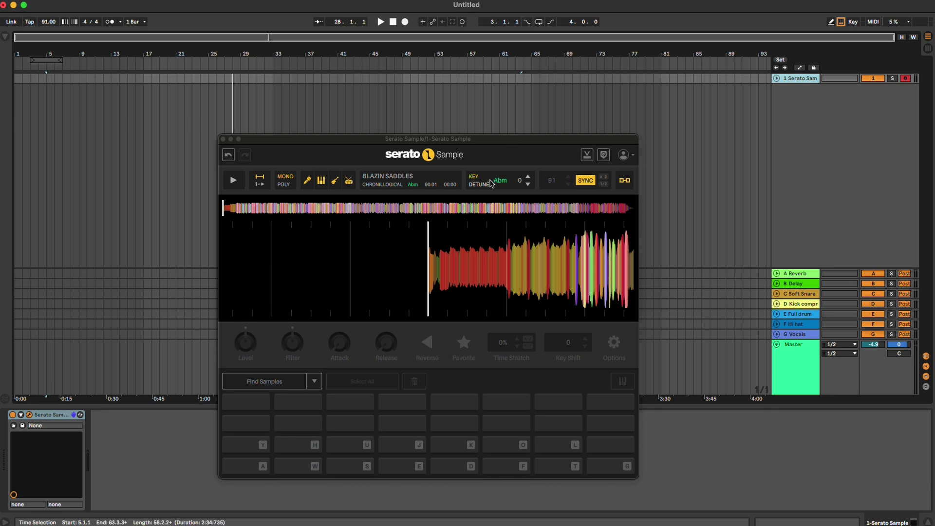
left_click(776, 78)
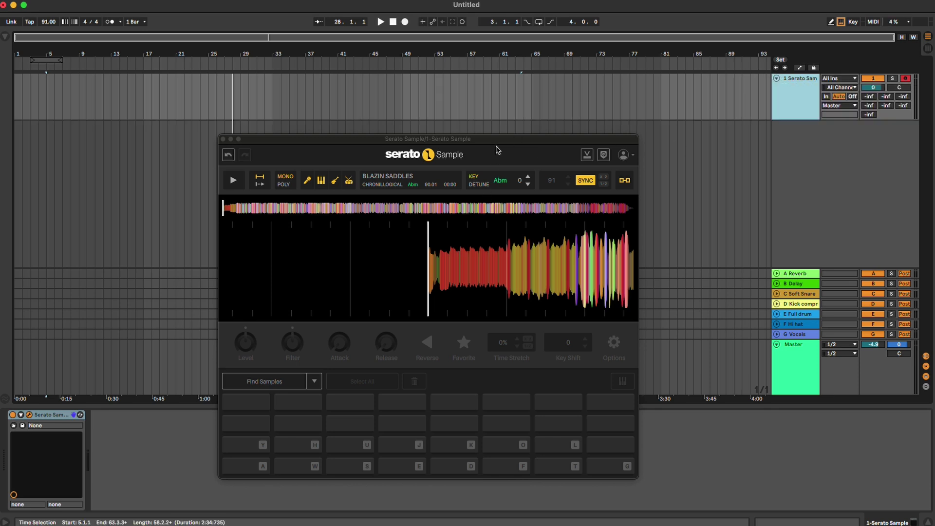
left_click_drag(488, 141, 433, 129)
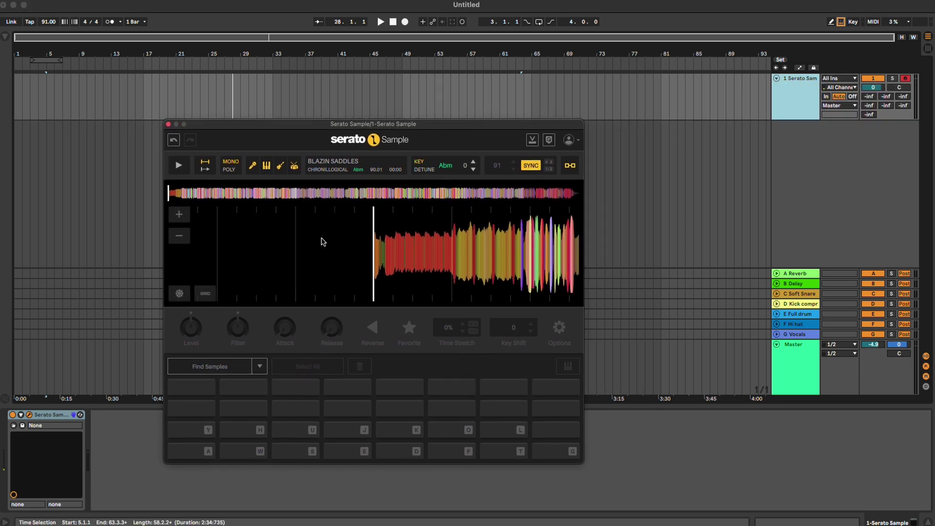
Set a green cue at the sample start, then add a yellow cue 3 during playback
double_click(371, 273)
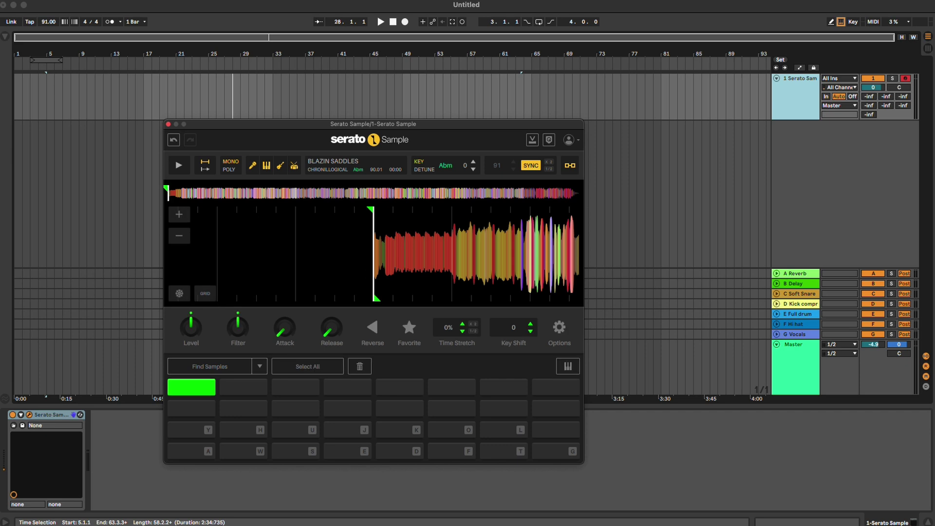
key("a")
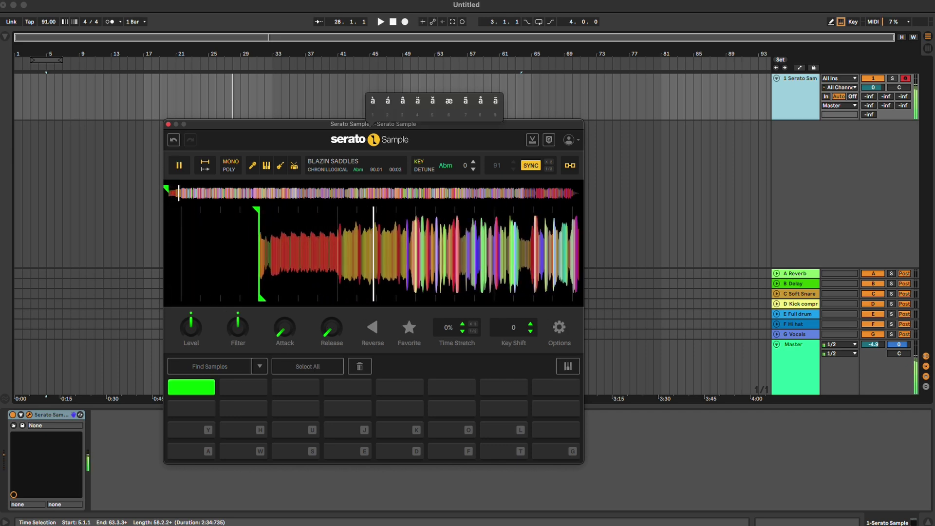
left_click(675, 209)
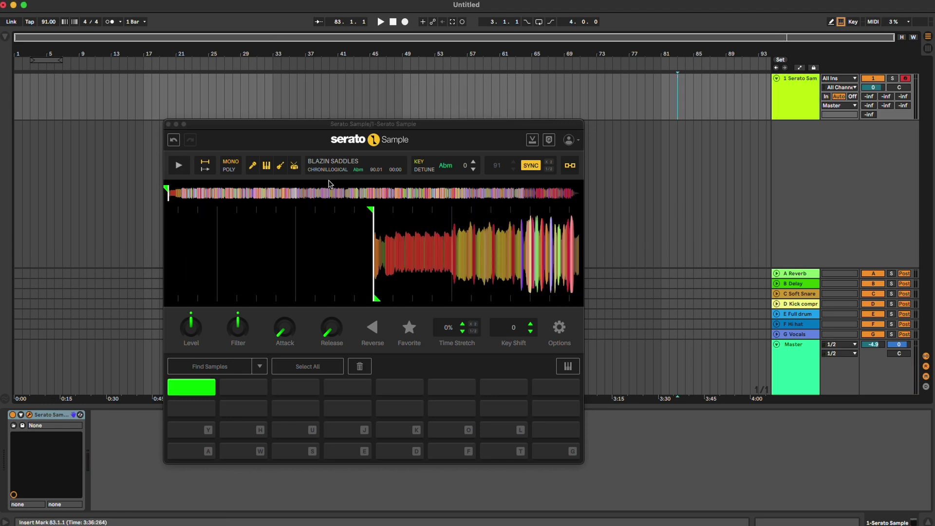
left_click(270, 168)
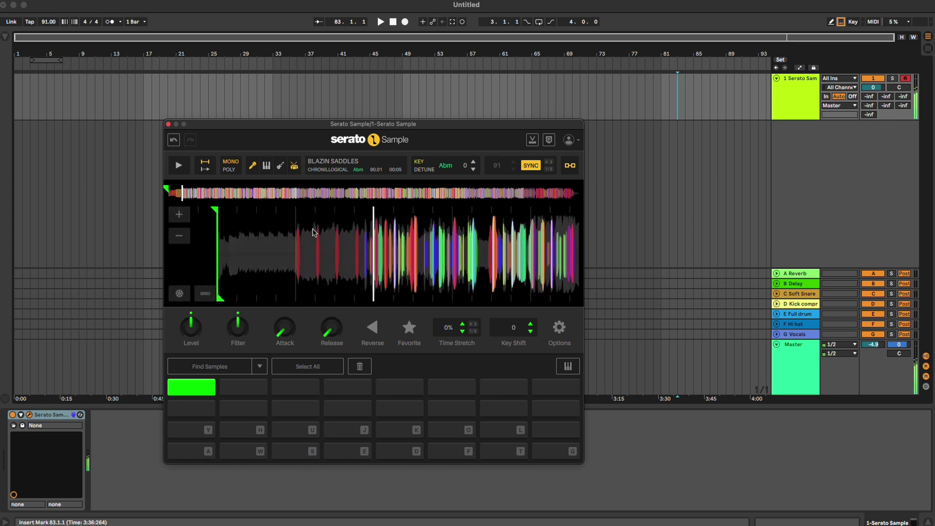
key("3")
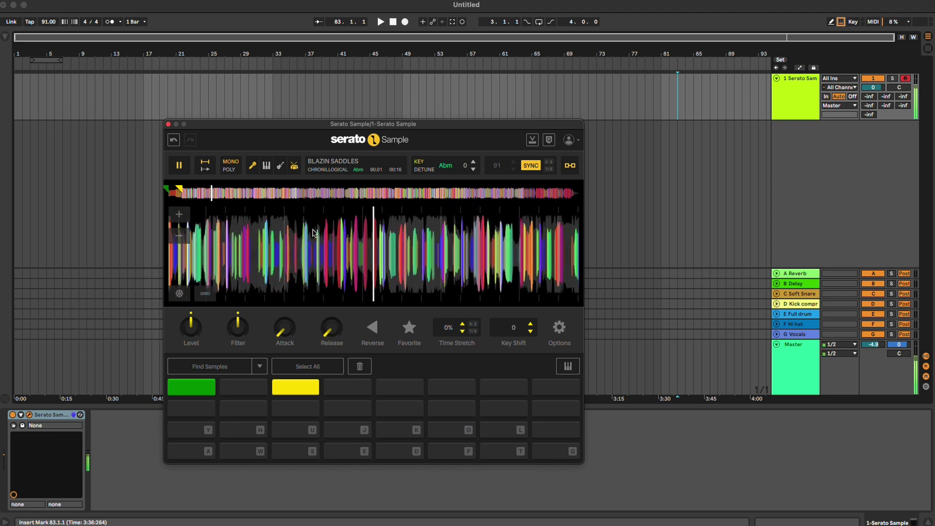
key("space")
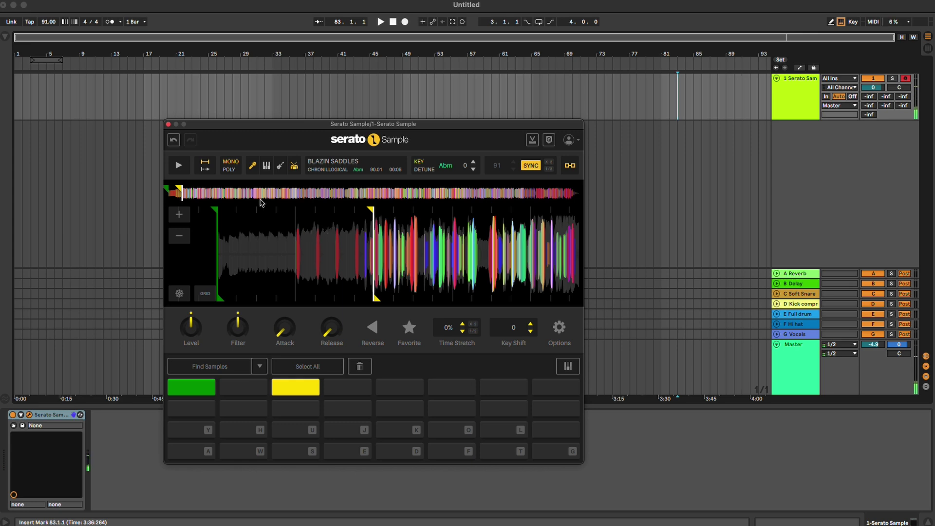
left_click_drag(222, 124, 225, 135)
Insert an empty one-bar MIDI clip at bar 9 on the Serato Sample track
left_click(81, 90)
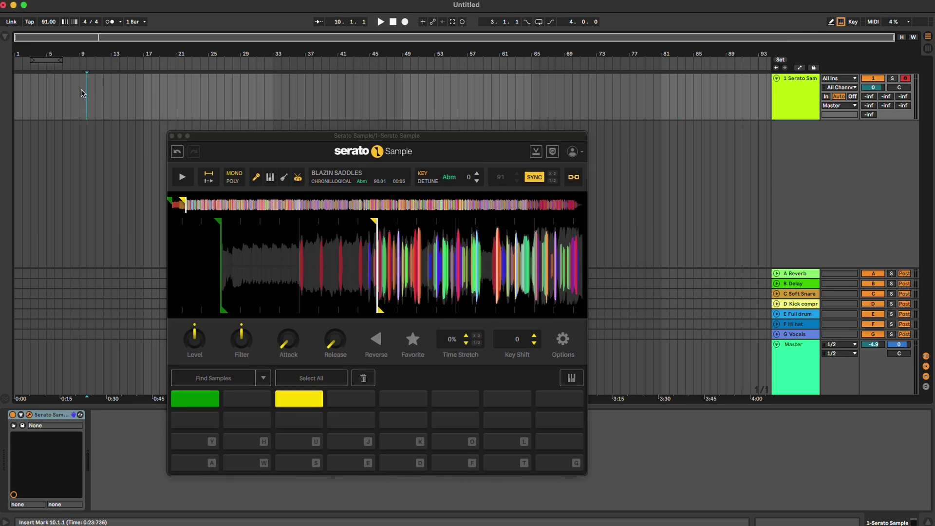
right_click(80, 90)
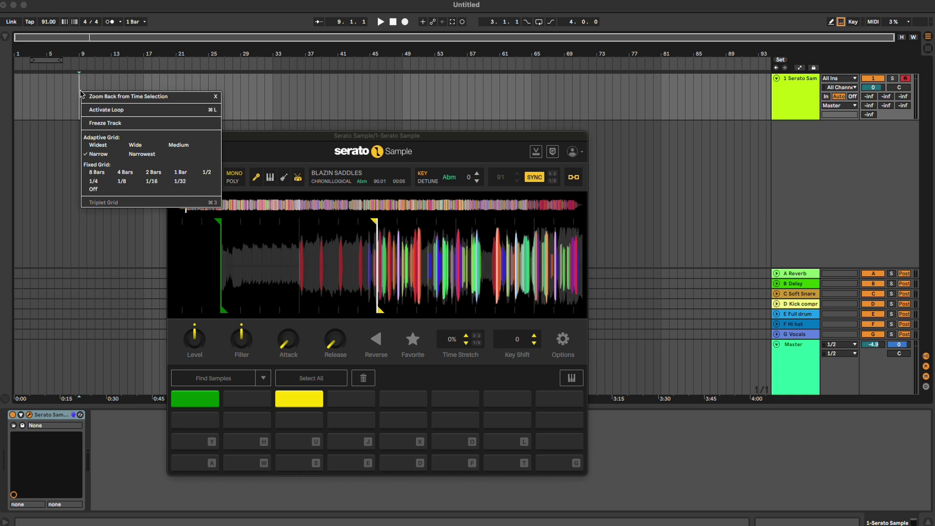
left_click(76, 83)
key("super+shift+m")
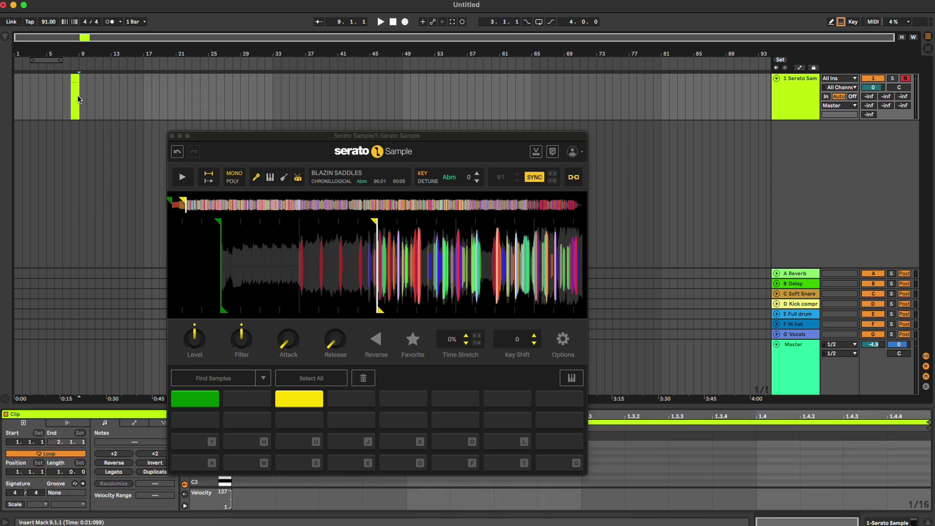
left_click_drag(73, 79, 81, 80)
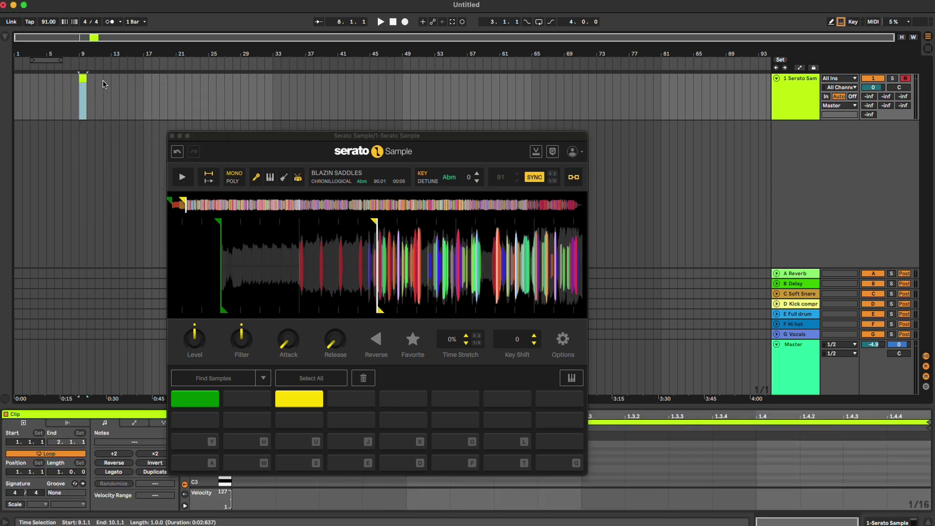
Stretch the MIDI clip's right edge out across several bars
left_click(96, 86)
right_click(96, 77)
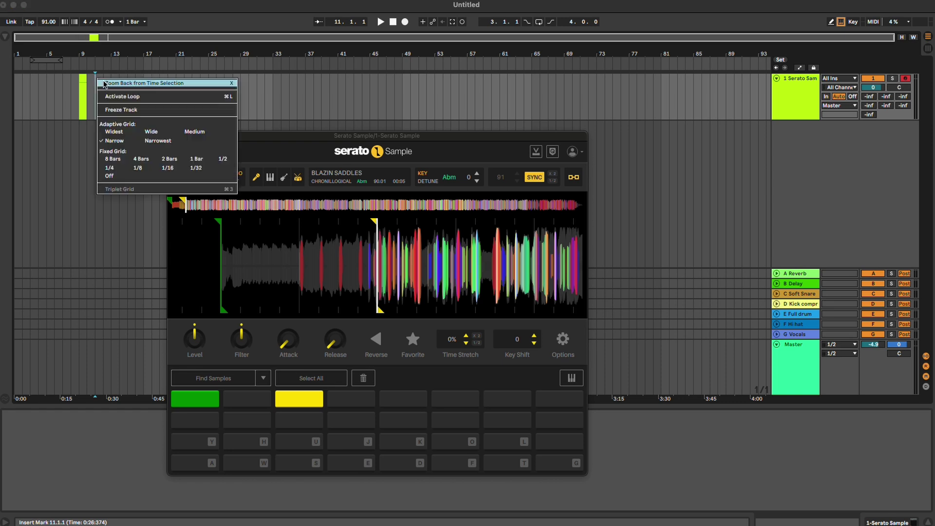
left_click(43, 87)
left_click(84, 78)
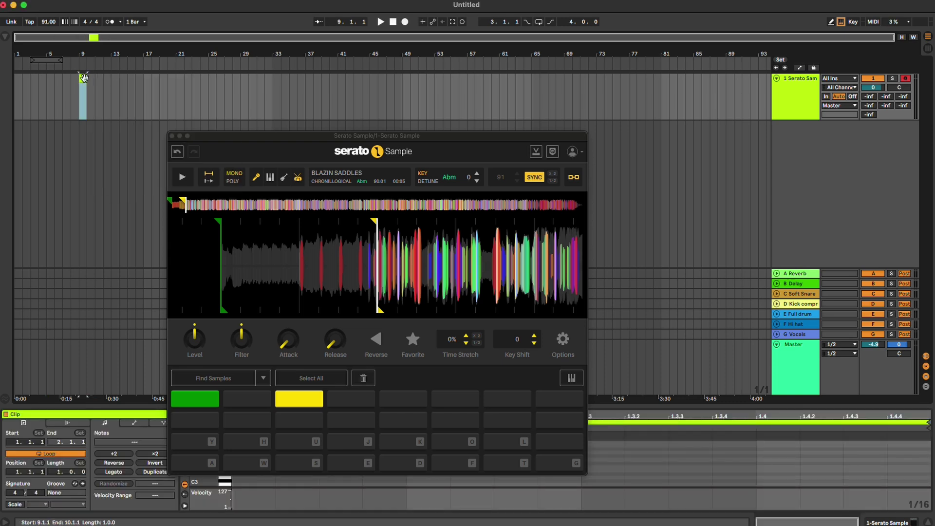
left_click_drag(88, 82, 151, 83)
Pull the clip's end back to bar 18 and resize the note editor
left_click_drag(357, 136, 560, 57)
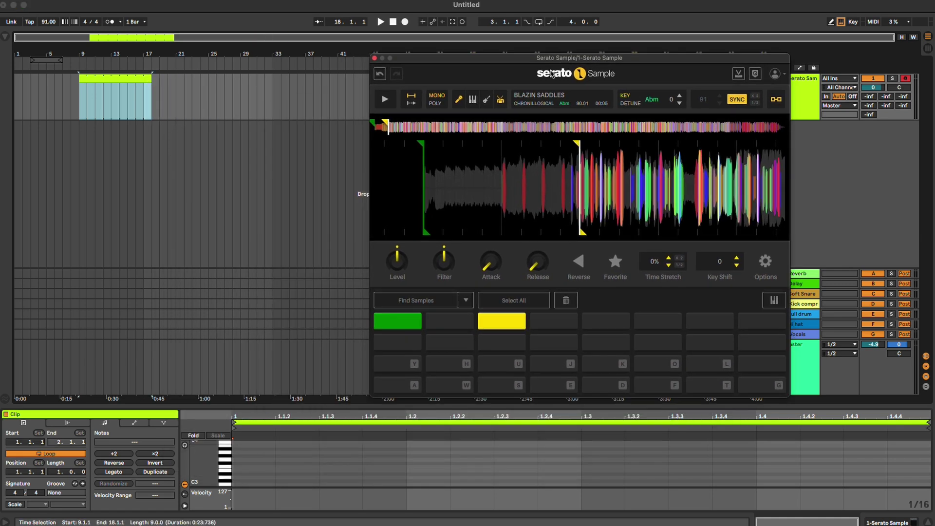
left_click(265, 449)
scroll(265, 453, "down", 1)
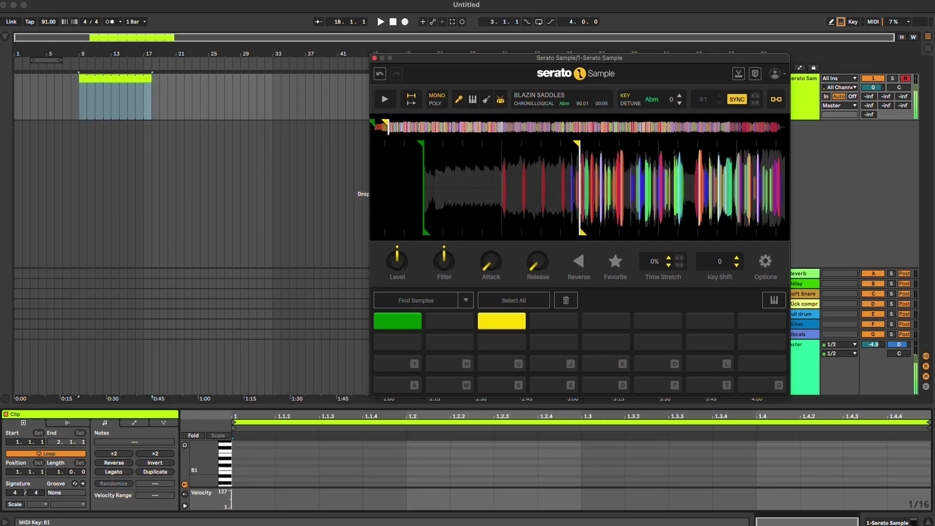
left_click_drag(285, 410, 264, 264)
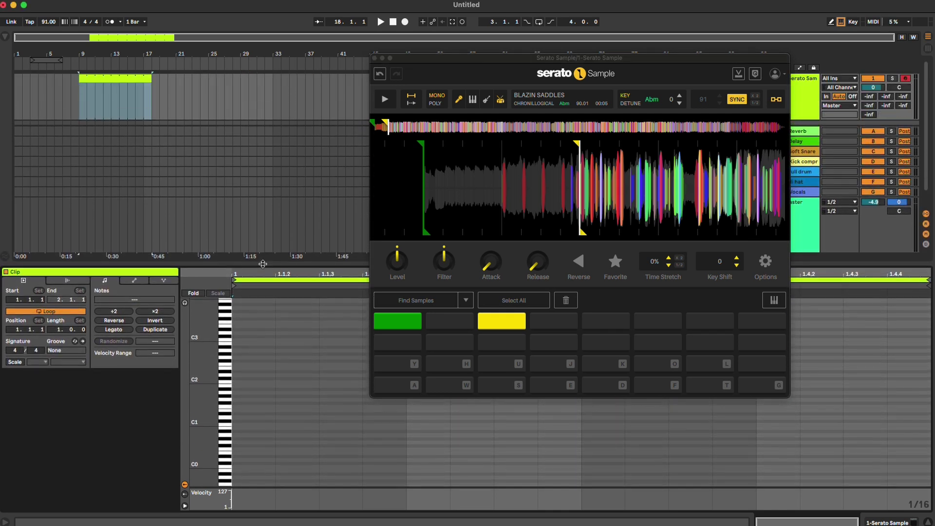
left_click_drag(461, 62, 478, 152)
scroll(204, 359, "down", 4)
scroll(204, 359, "down", 5)
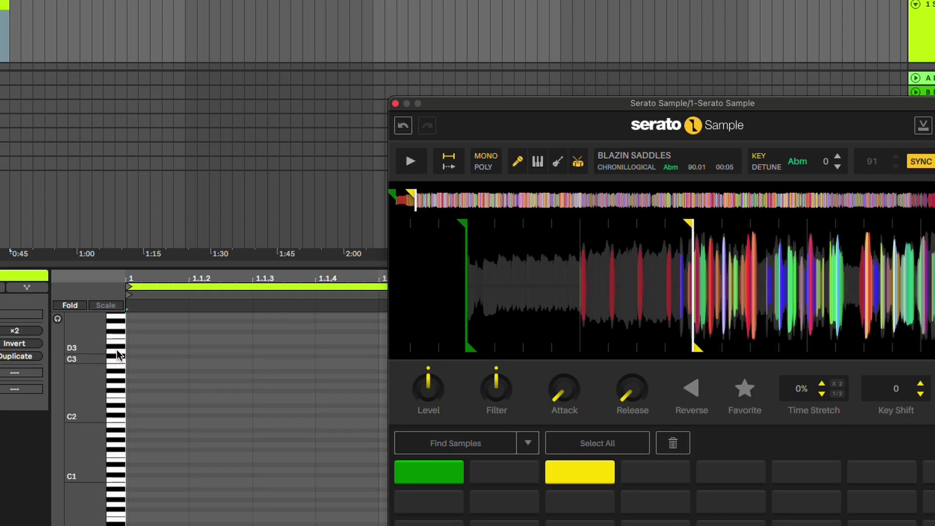
Draw a D3 note at the clip start, close Serato Sample, and play the clip
left_click(117, 352)
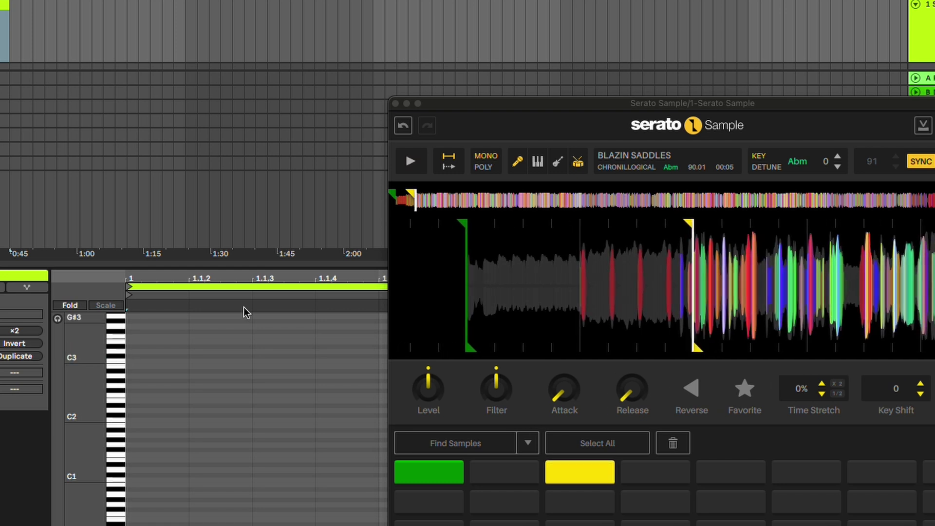
double_click(134, 352)
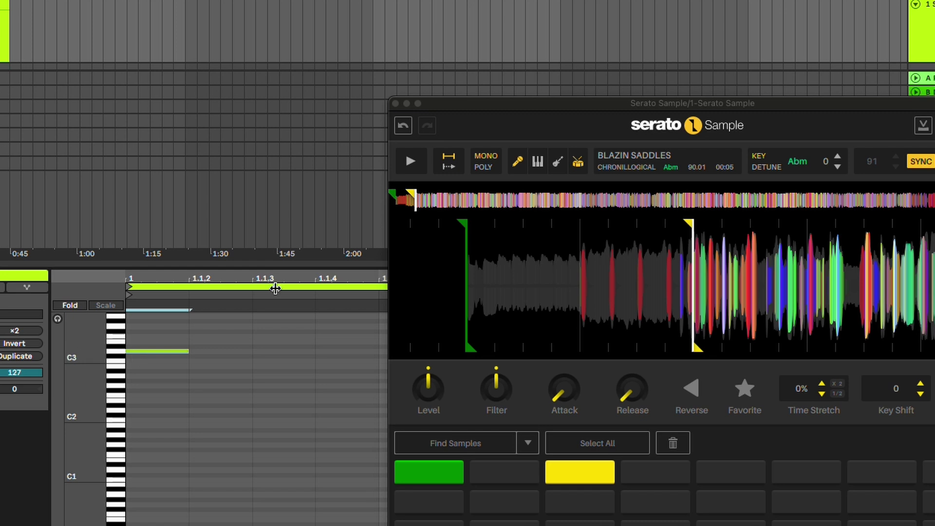
left_click(395, 104)
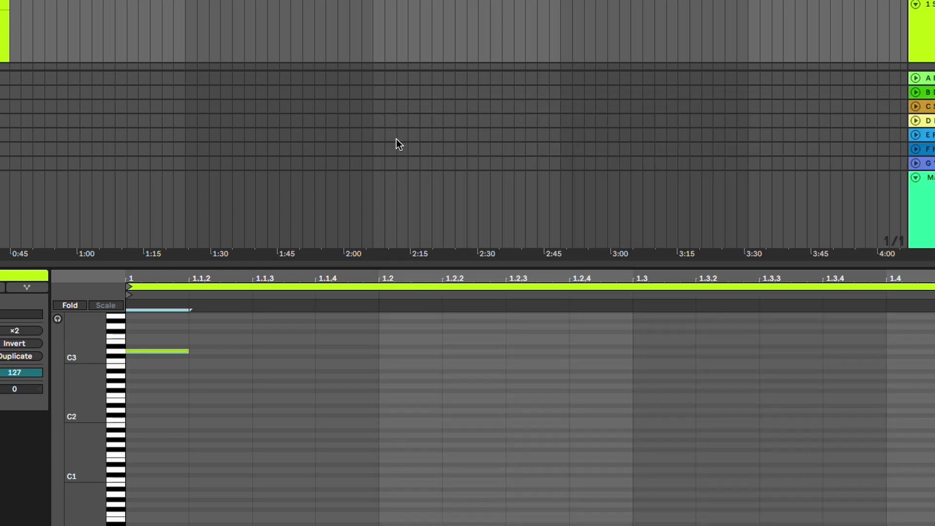
scroll(308, 326, "down", 1)
key("space")
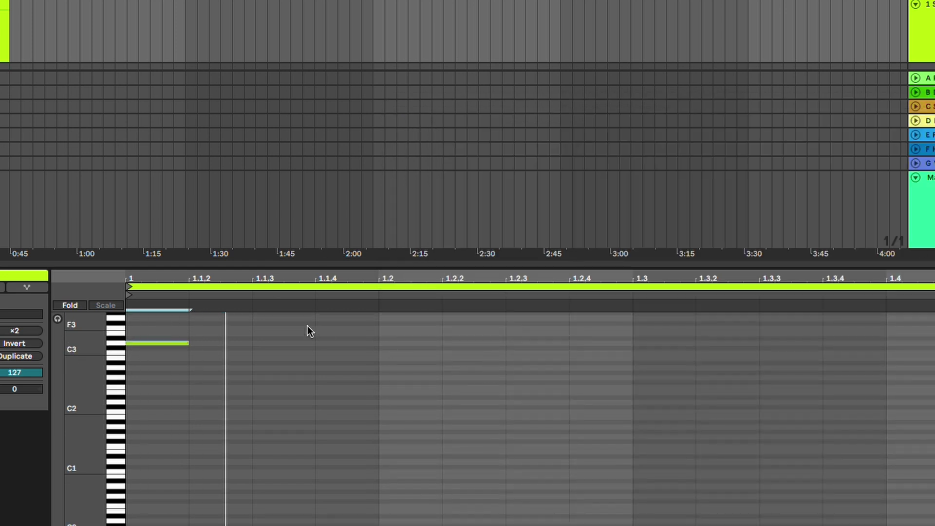
Stretch the D3 note across most of the bar and play it back
key("space")
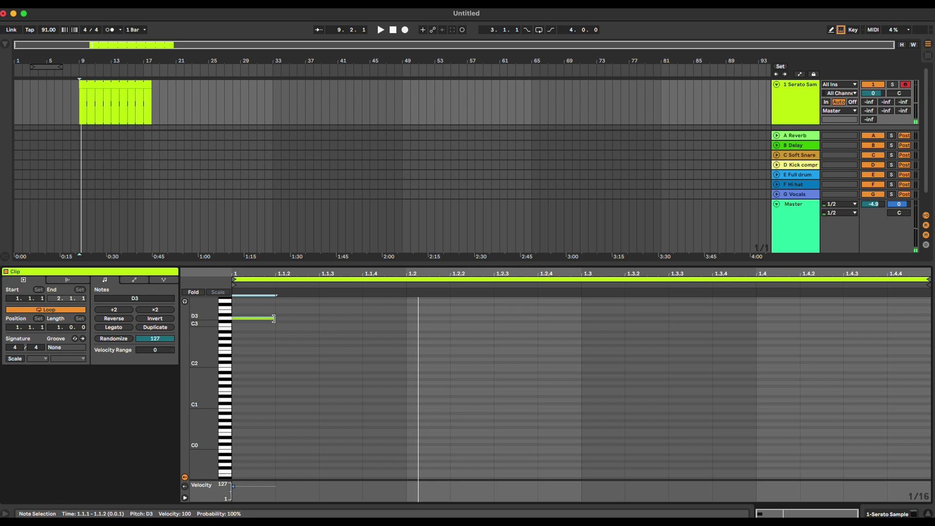
left_click_drag(273, 319, 891, 336)
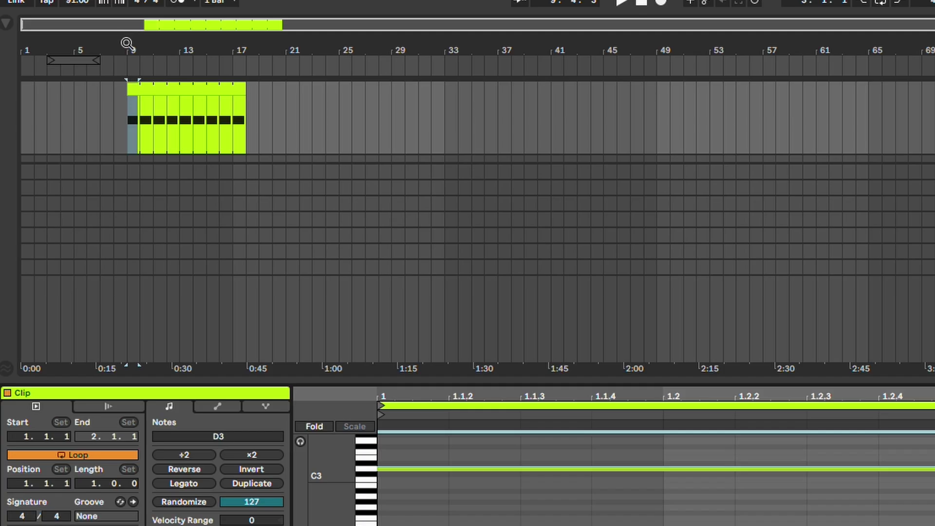
scroll(194, 86, "up", 3)
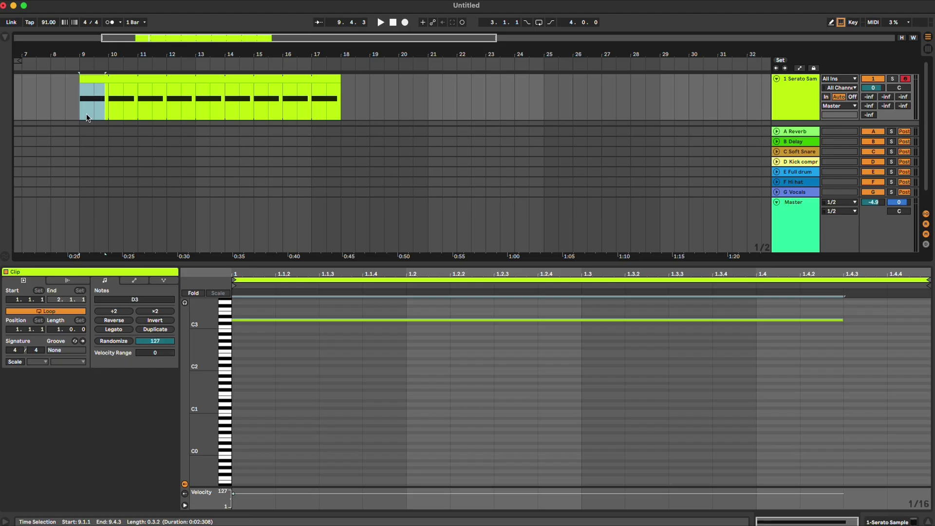
key("space")
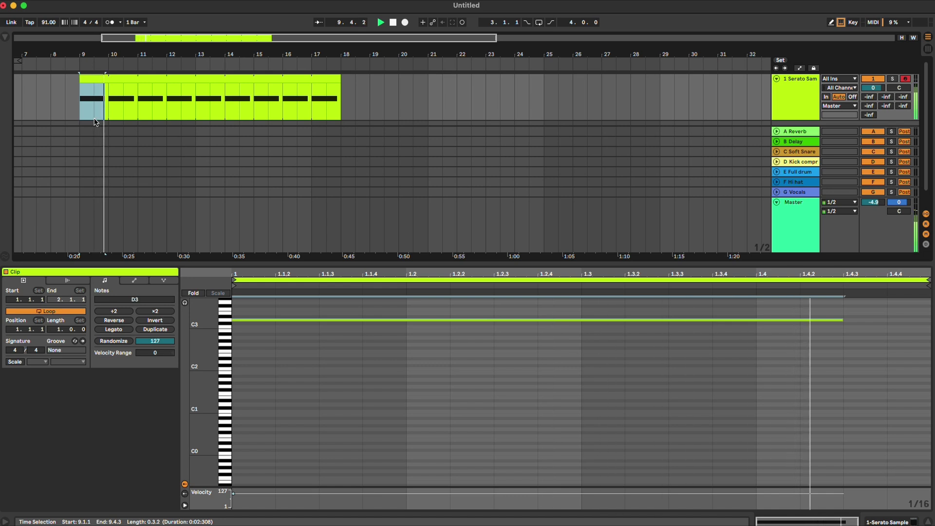
Shorten the arrangement clip to a single bar, bars 9–10
left_click(292, 80)
key("space")
left_click_drag(338, 79, 111, 74)
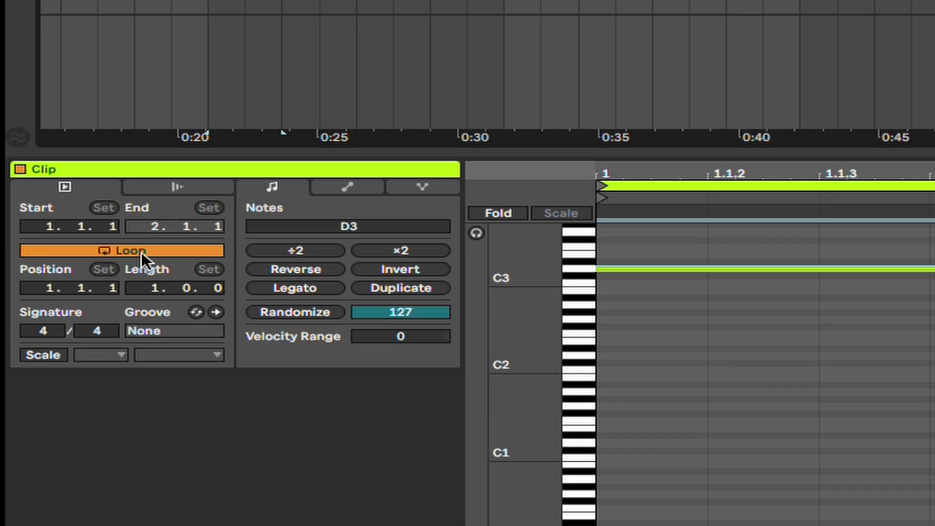
Disable clip looping and extend the clip's end out to bar 70
left_click(52, 311)
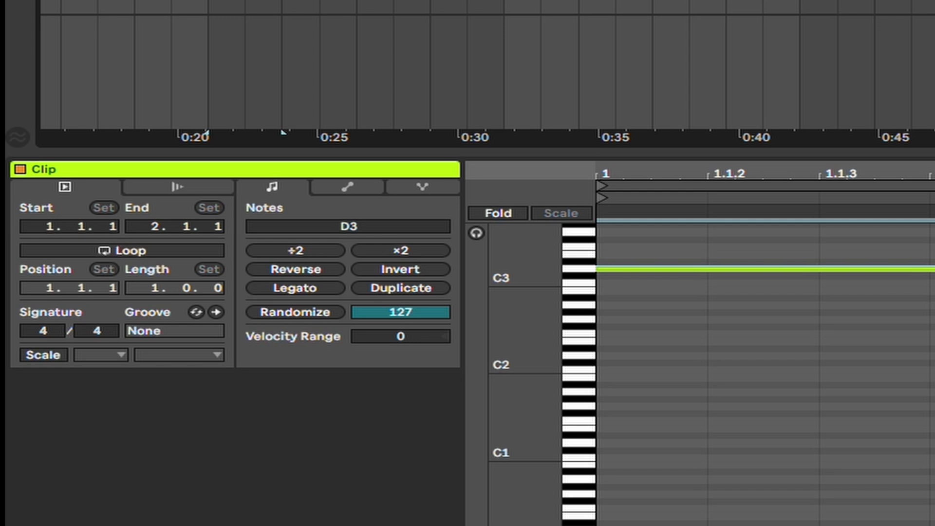
left_click_drag(108, 82, 663, 83)
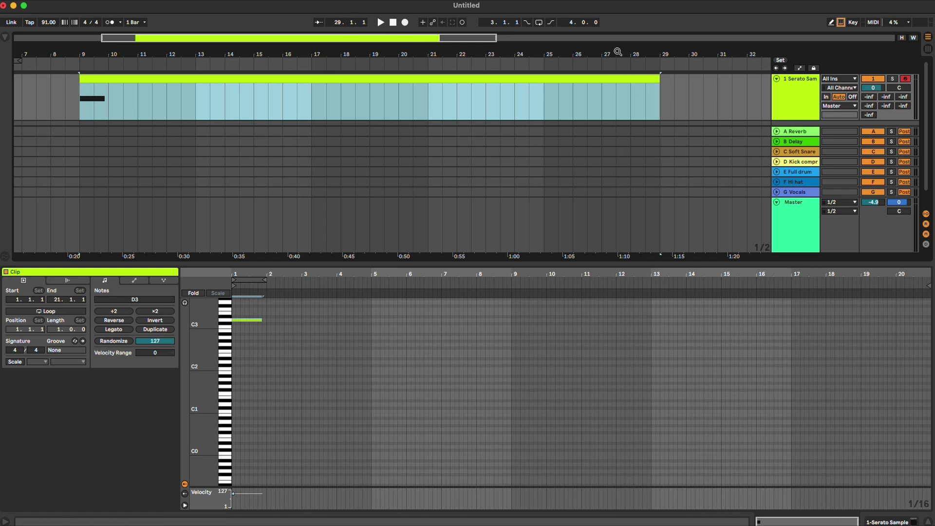
key("minus")
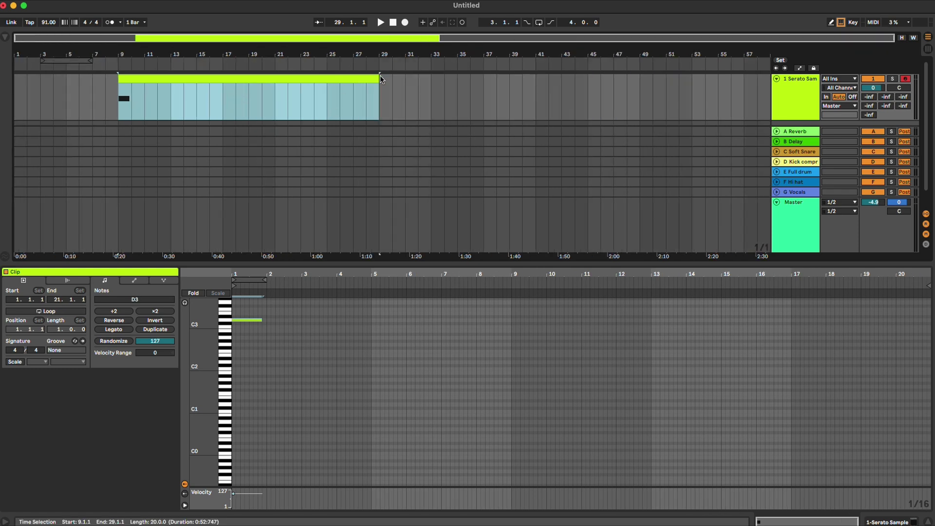
left_click_drag(379, 77, 767, 68)
key("minus")
key("minus")
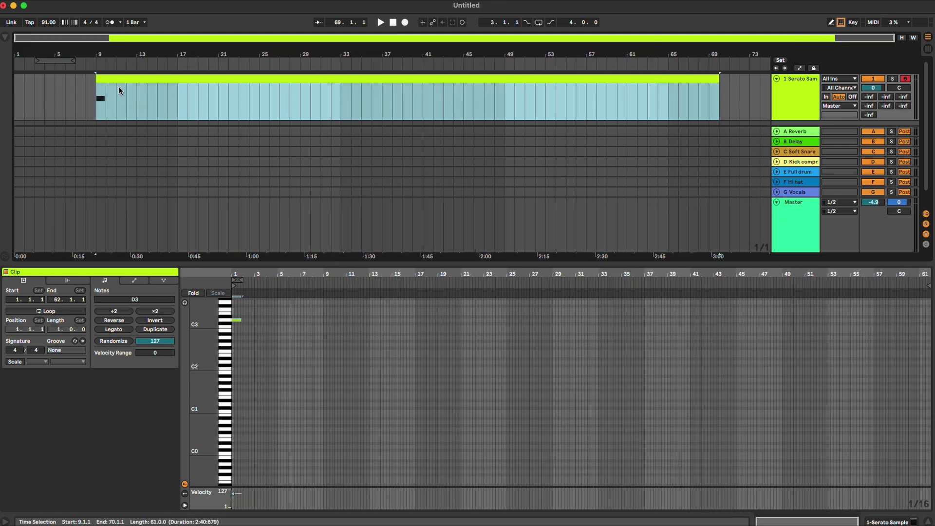
Stretch the D3 note to about bar 62 and play from bar 9
left_click(240, 320)
left_click_drag(239, 320, 639, 309)
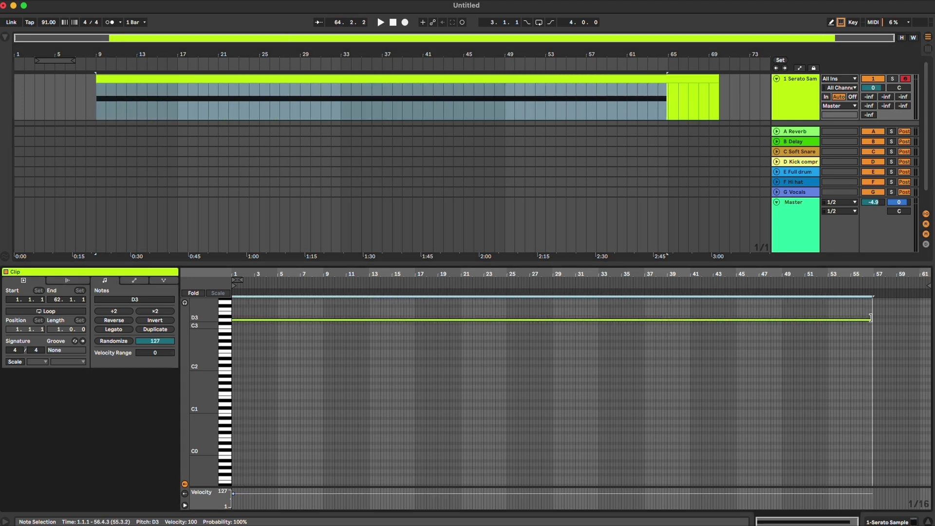
left_click_drag(871, 318, 929, 319)
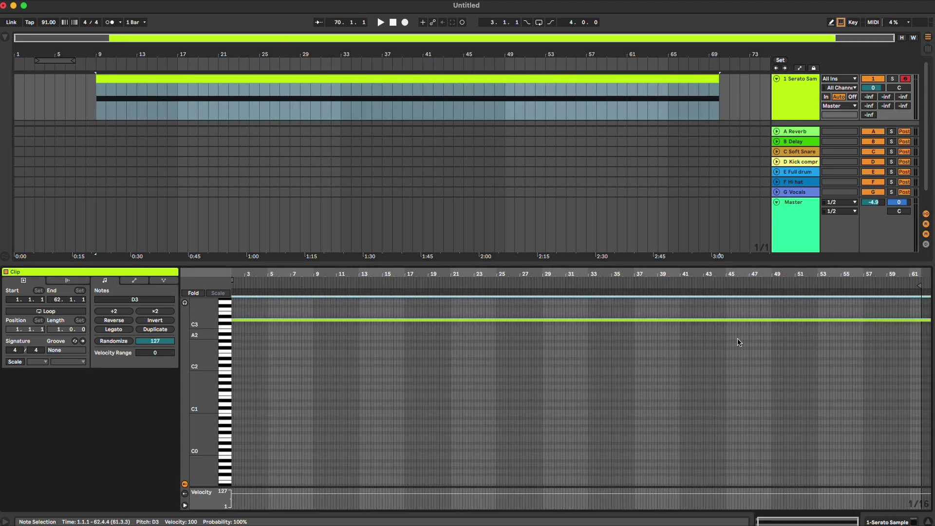
key("space")
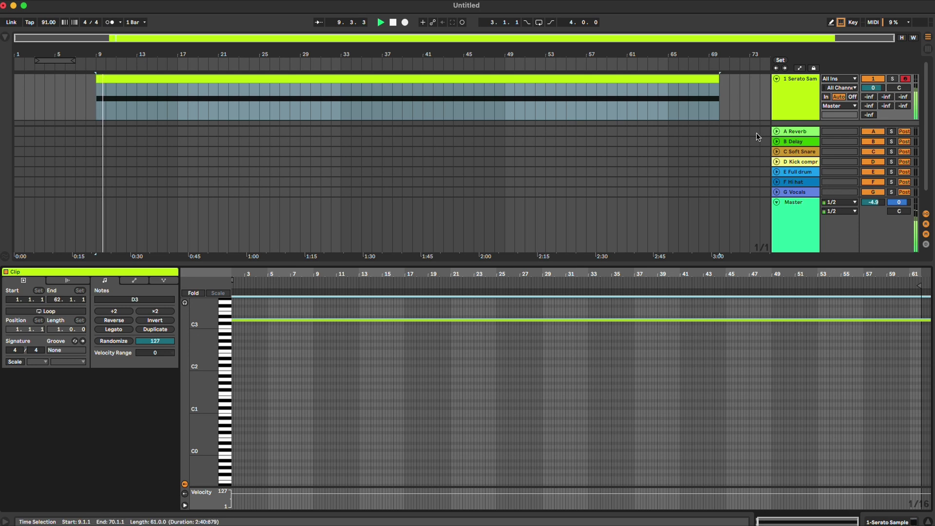
left_click(803, 83)
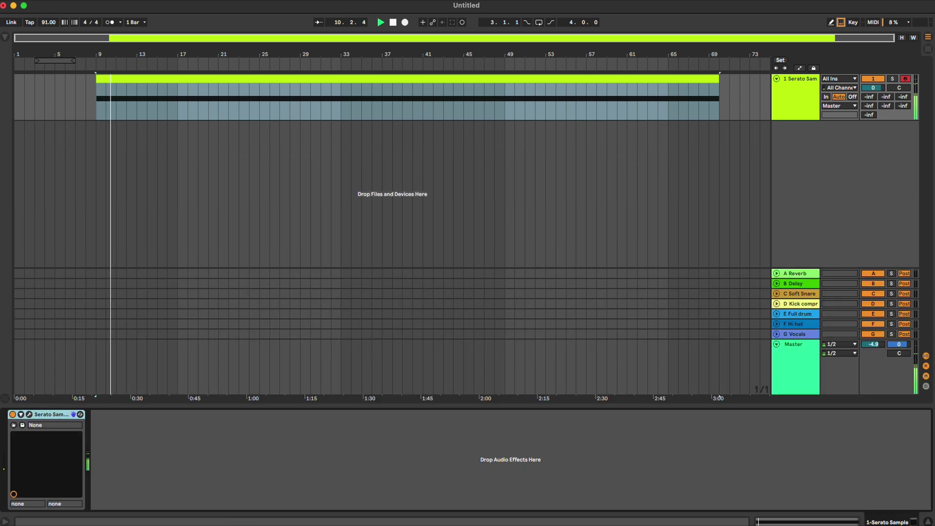
Skip Serato Sample playback to 02:11, then near the end, and reopen the plugin
left_click(29, 414)
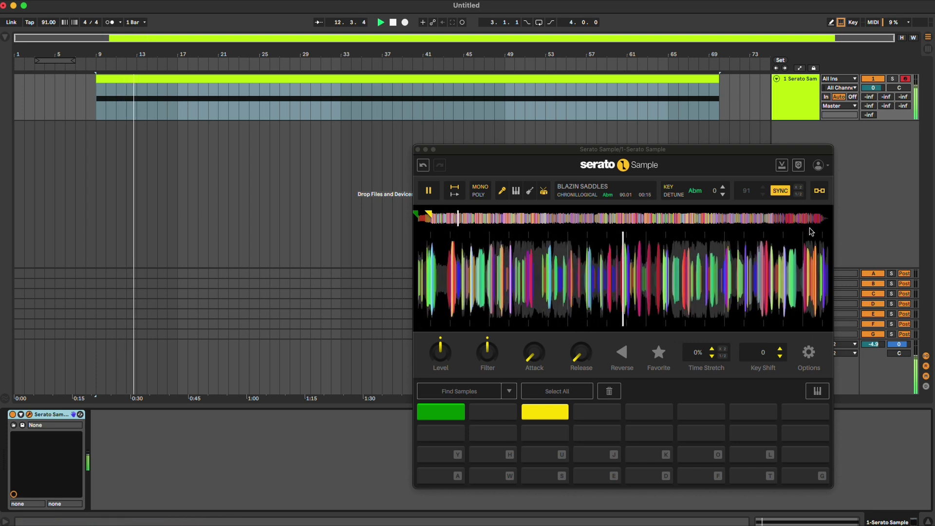
left_click(764, 218)
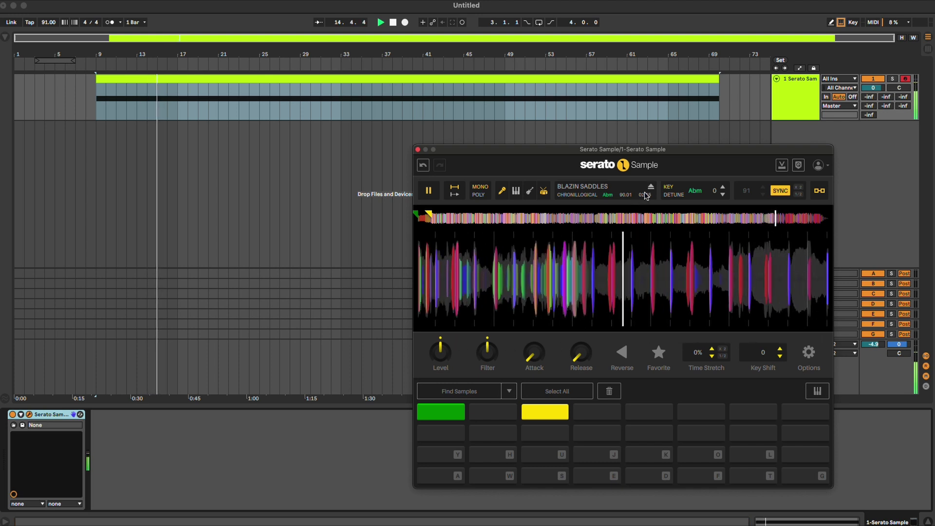
left_click(821, 222)
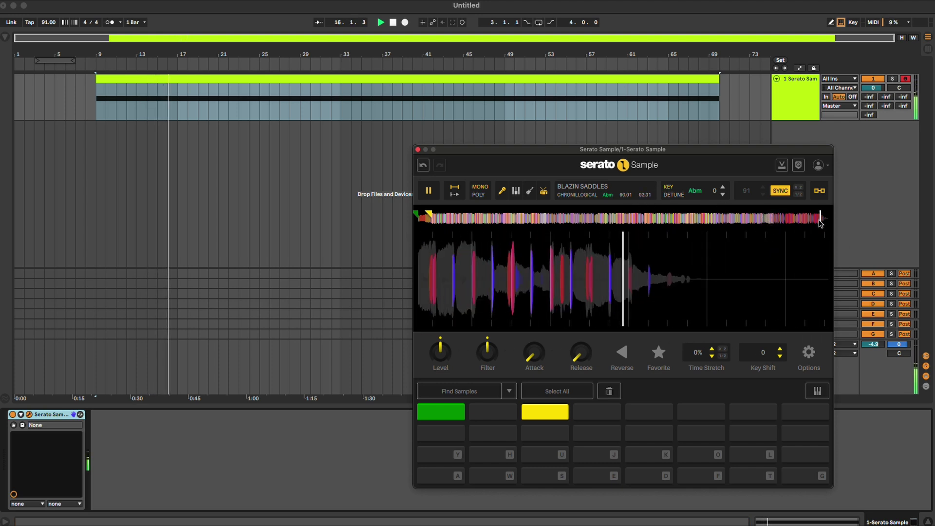
left_click(418, 150)
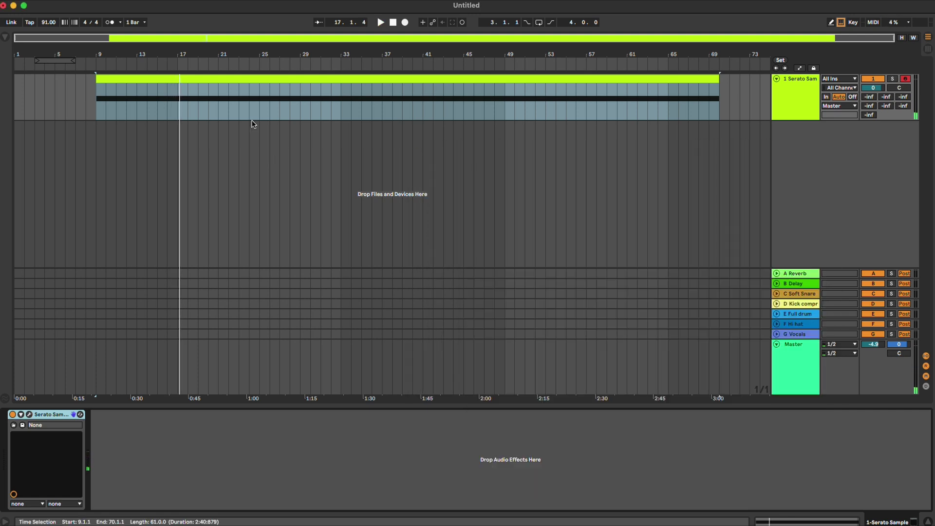
left_click(29, 414)
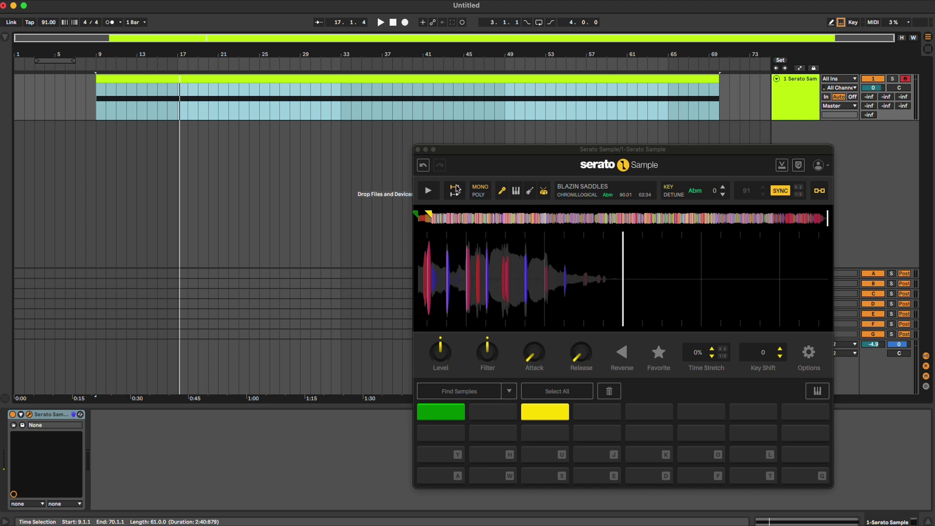
Switch Serato Sample out of trim playback mode, open the clip editor, and close the plugin
left_click(455, 191)
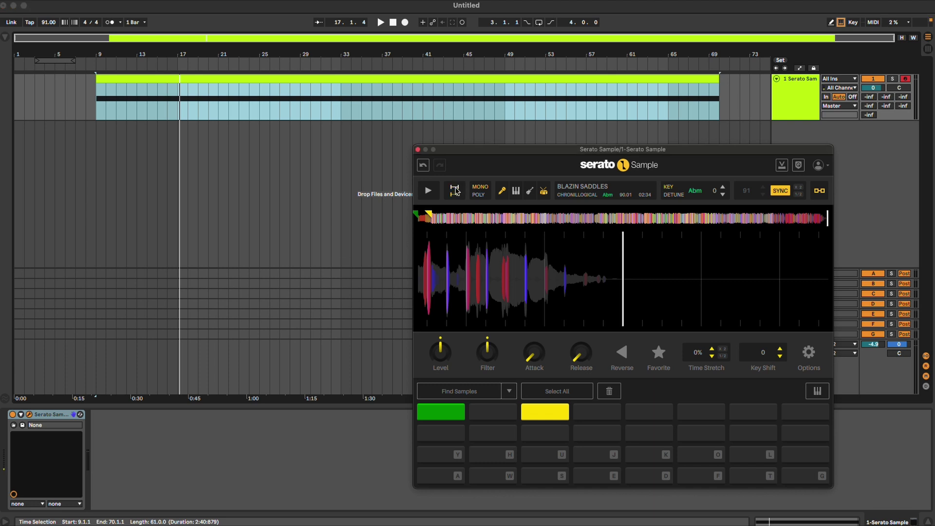
left_click(455, 192)
double_click(314, 83)
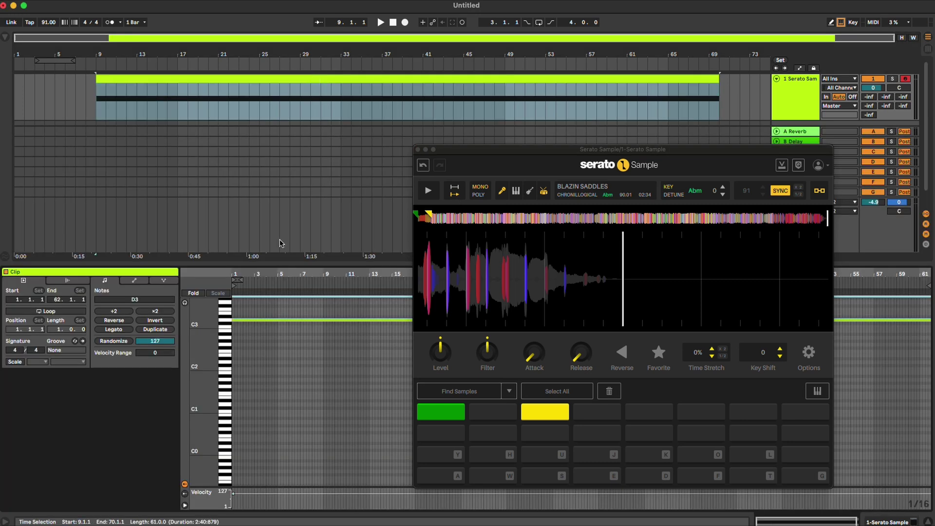
left_click(418, 150)
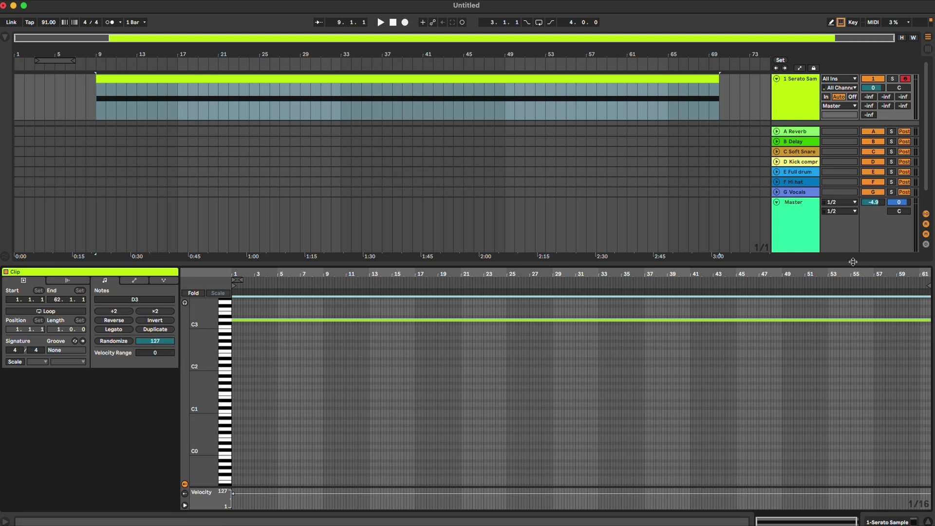
Delete the long D3 note, cancel the instrument swap, and hide the browser
left_click(237, 321)
key("Delete")
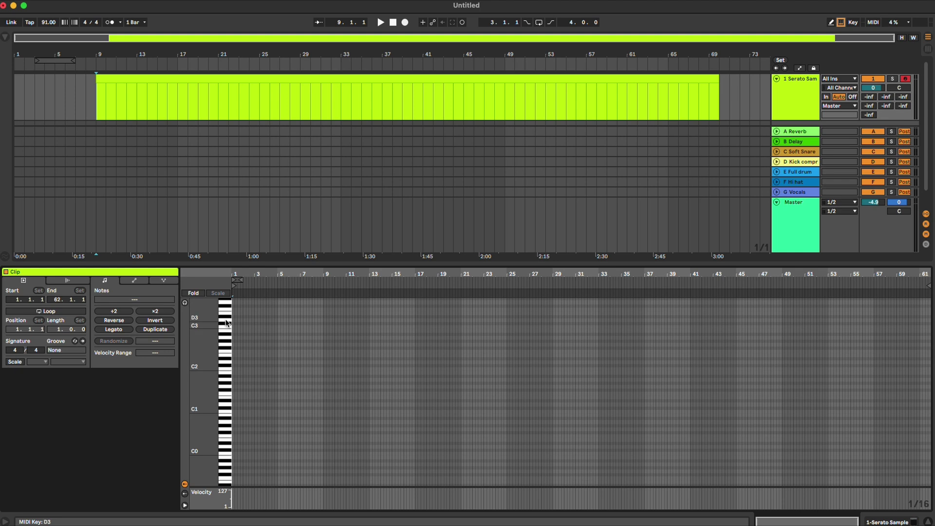
key("q")
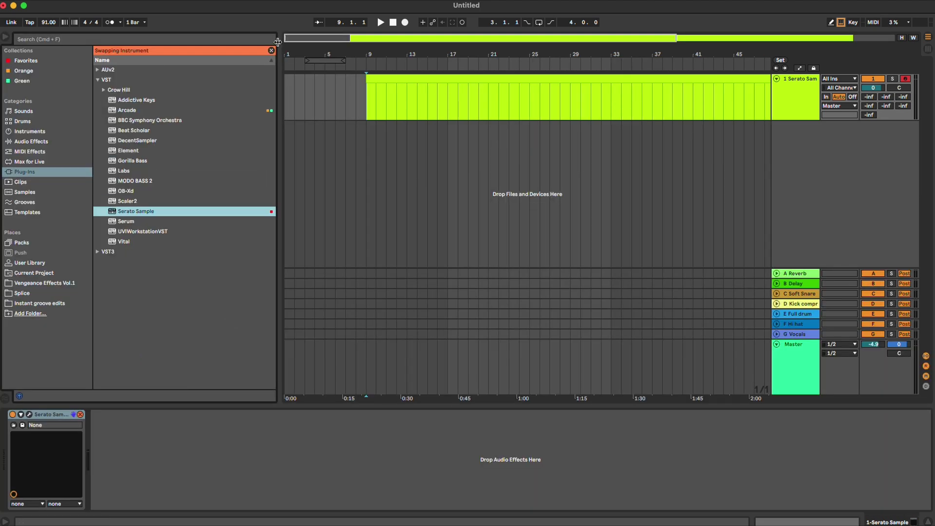
left_click(271, 50)
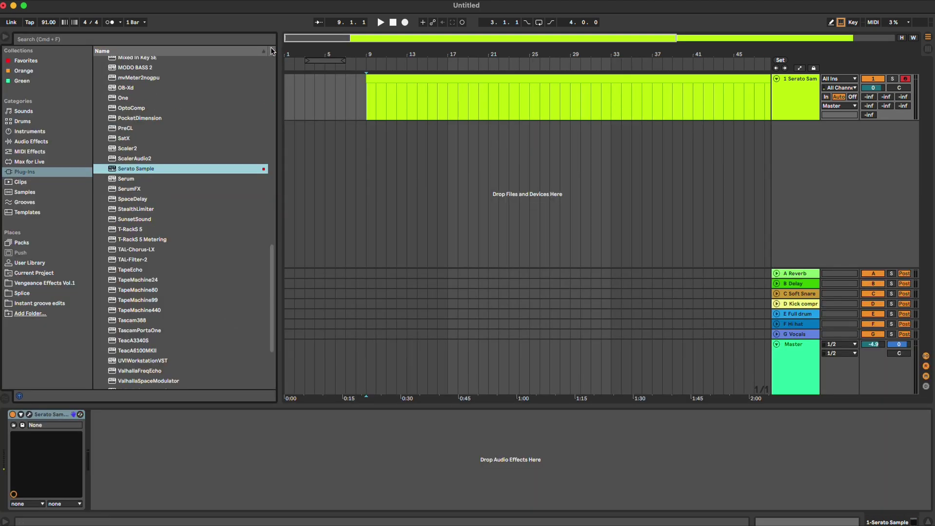
left_click(10, 38)
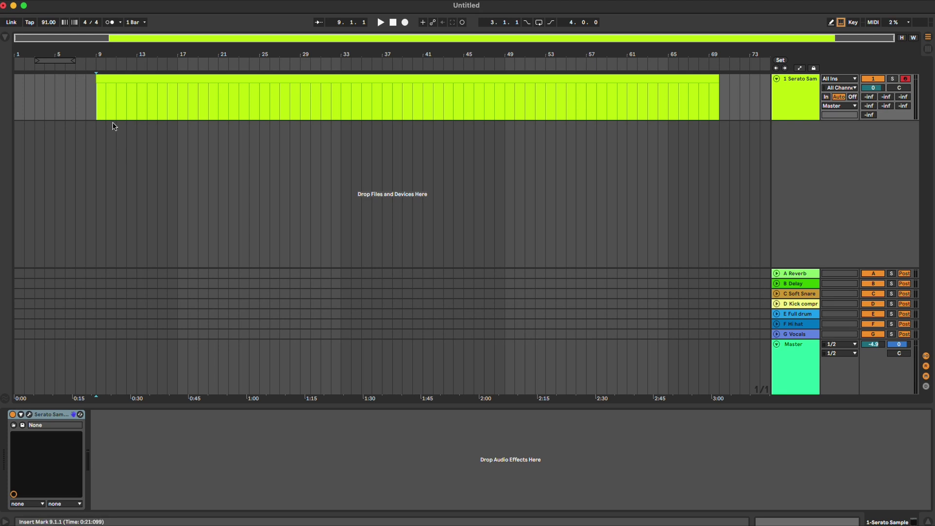
Open the Serato track's clip in the note editor and audition keys C3 and D3
double_click(115, 93)
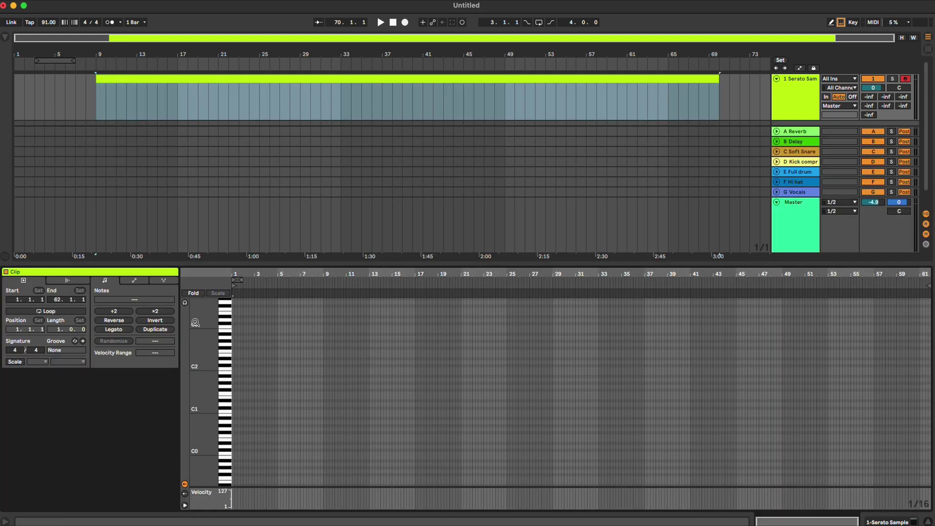
left_click(230, 328)
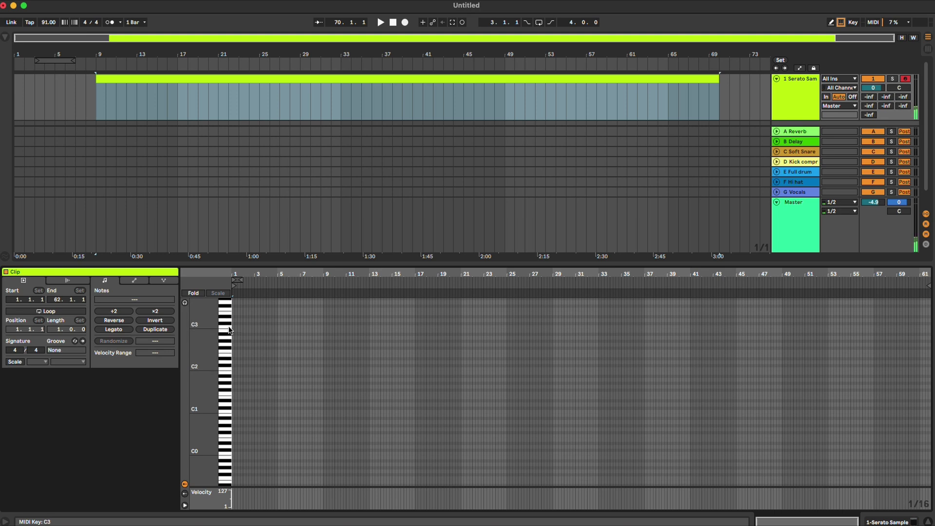
left_click(230, 321)
left_click(232, 322)
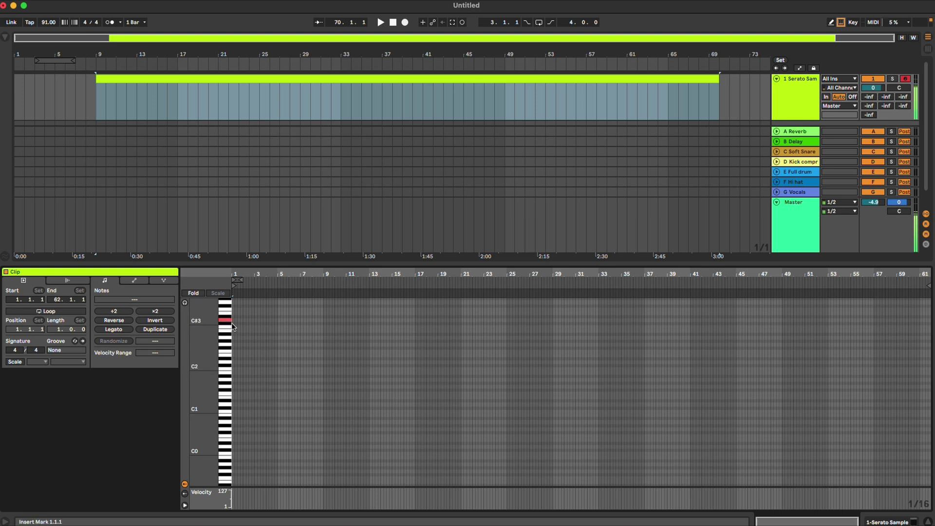
Add a D3 note at 1.1.1 in the Serato Sample clip's piano roll and start playback
double_click(234, 320)
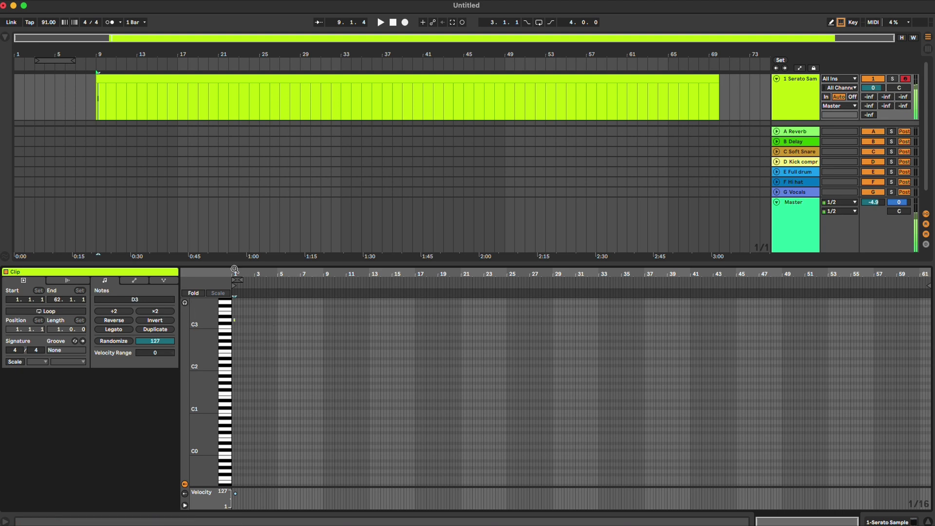
mouse_move(234, 269)
left_mouse_down()
mouse_move(359, 333)
mouse_move(255, 315)
mouse_move(242, 323)
left_mouse_up()
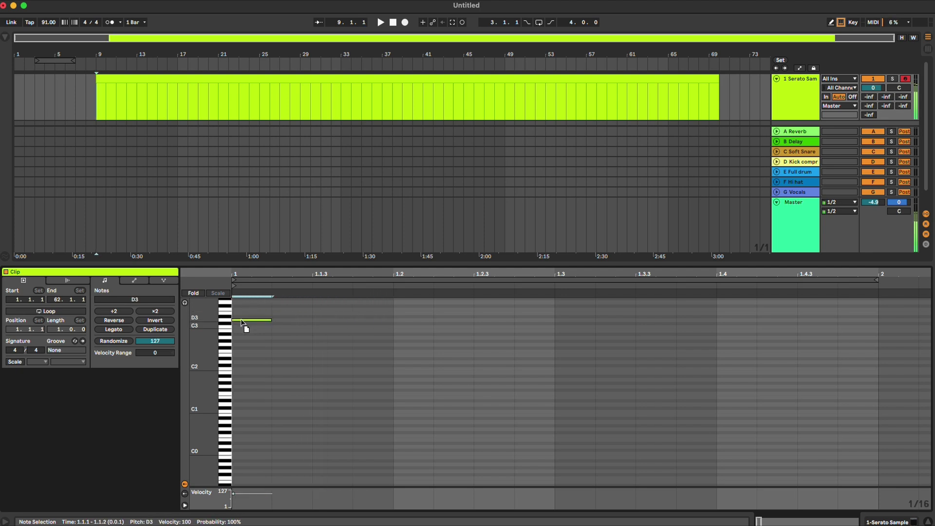
key("space")
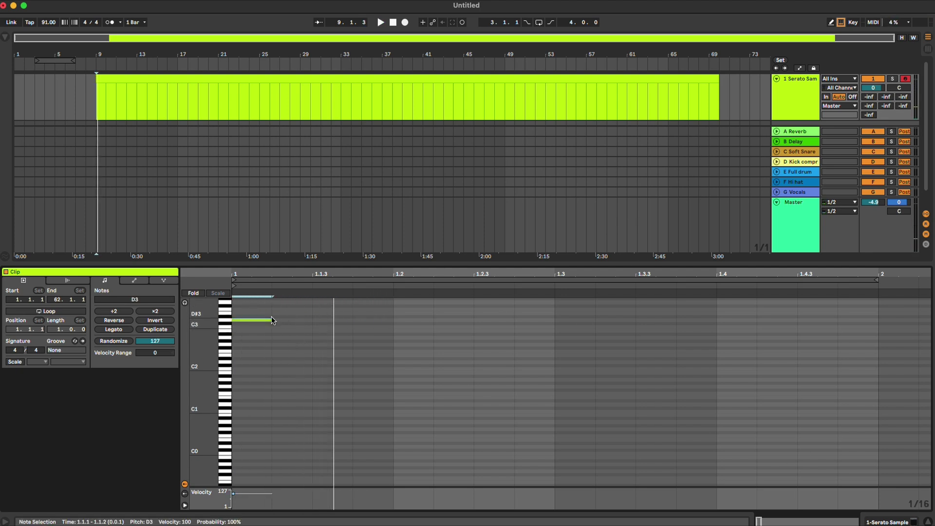
Shorten the D3 note to a brief trigger and replay it to hear the Serato cue
left_click_drag(272, 320, 242, 320)
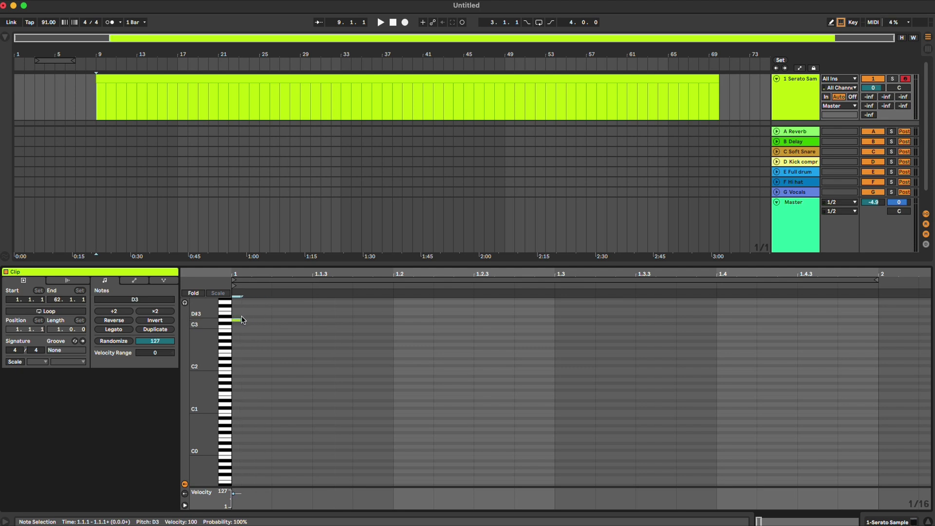
left_click(928, 520)
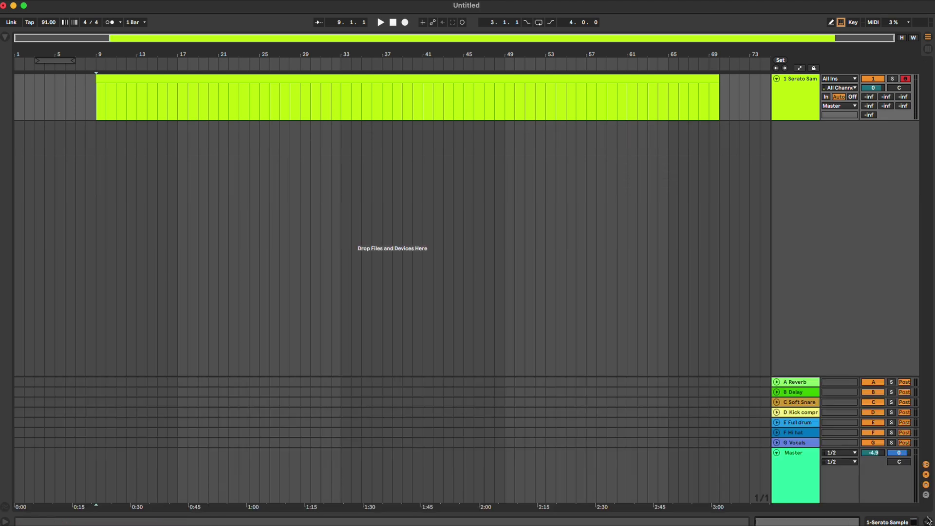
left_click(927, 521)
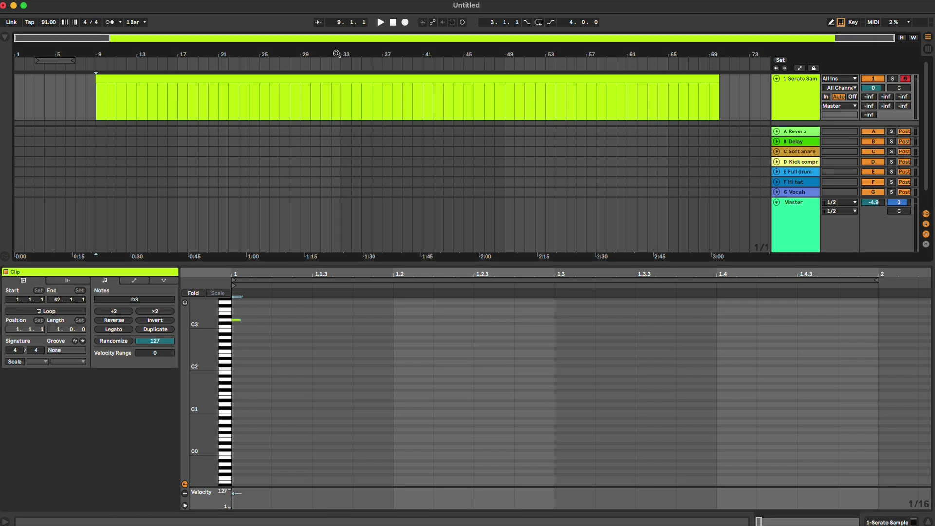
key("space")
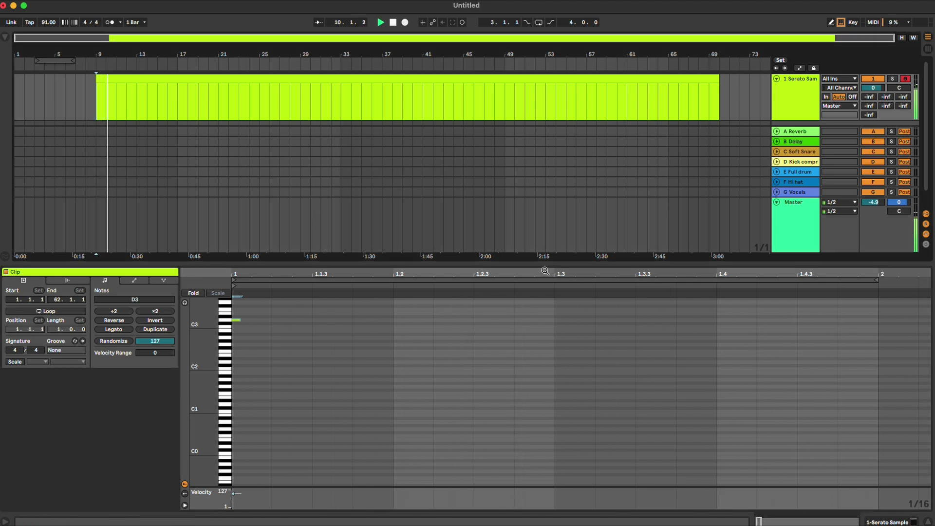
left_click_drag(671, 289, 671, 311)
left_click_drag(326, 277, 326, 280)
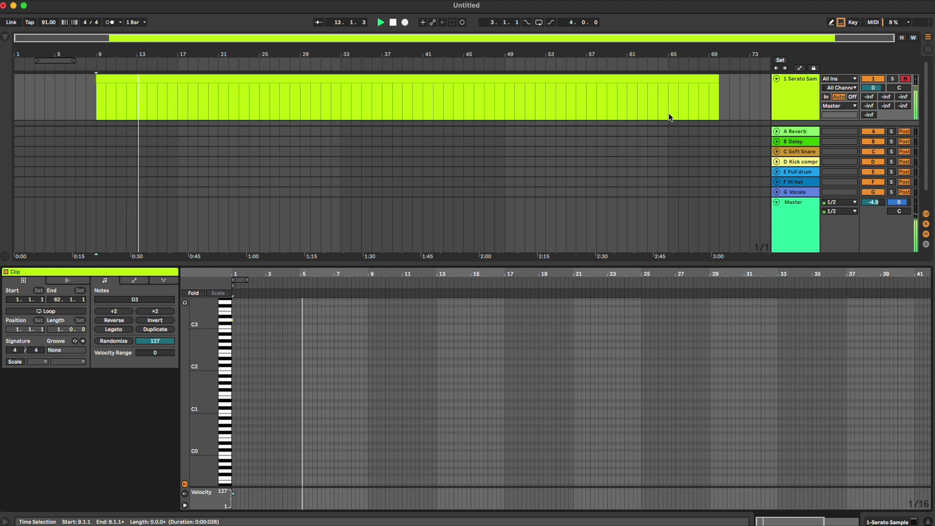
Stop playback and trim the Serato Sample clip so it spans bars 9–17
key("space")
left_click_drag(717, 81, 177, 77)
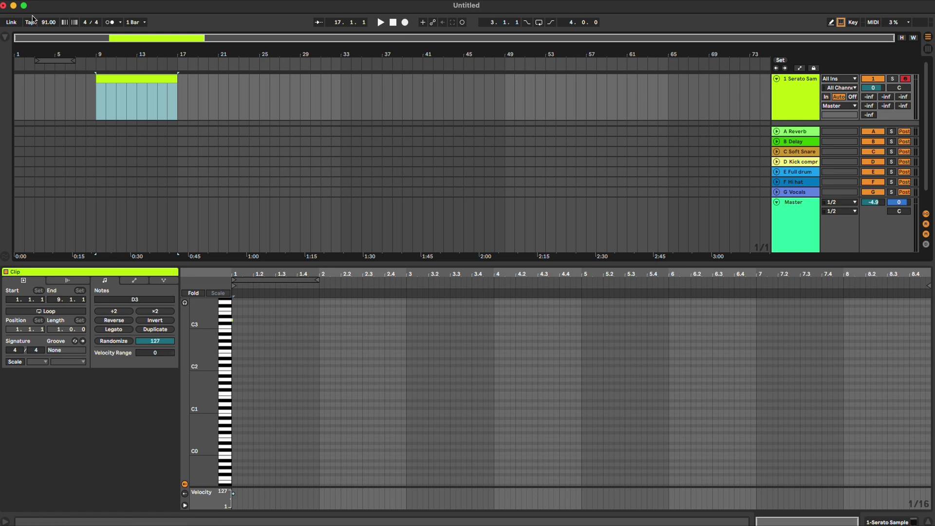
Render the bars 9–17 selection as a 320 kbps, 44100 Hz MP3 via Export Audio/Video
left_click(22, 1)
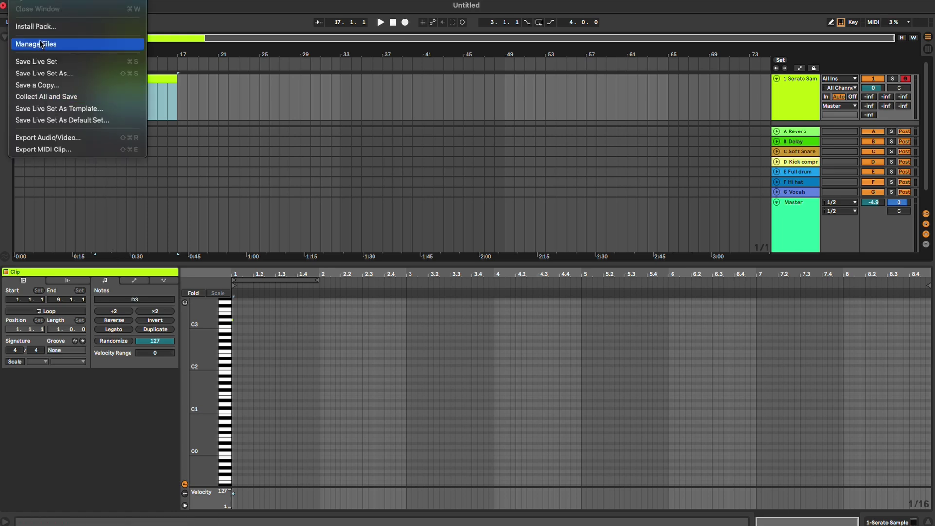
left_click(52, 139)
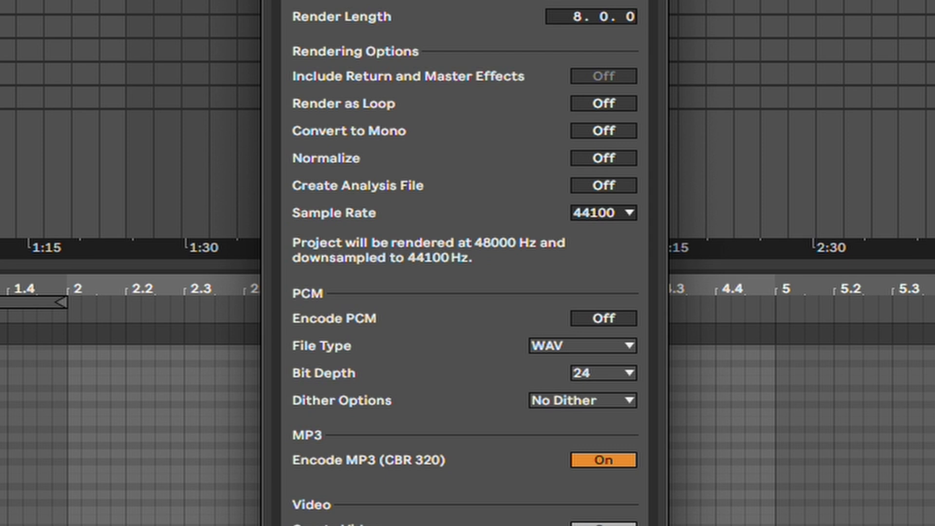
mouse_move(581, 19)
left_mouse_down()
mouse_move(581, 6)
mouse_move(563, 24)
left_mouse_up()
key("Return")
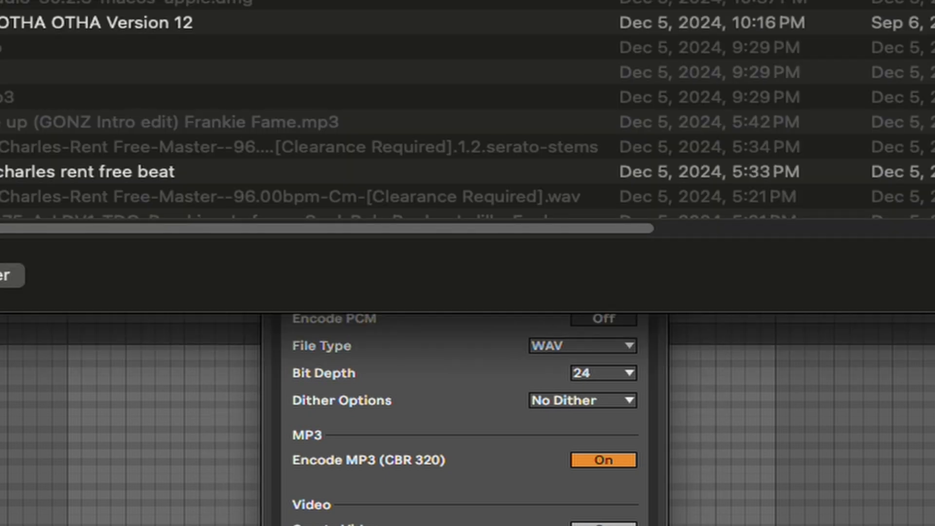
key("Return")
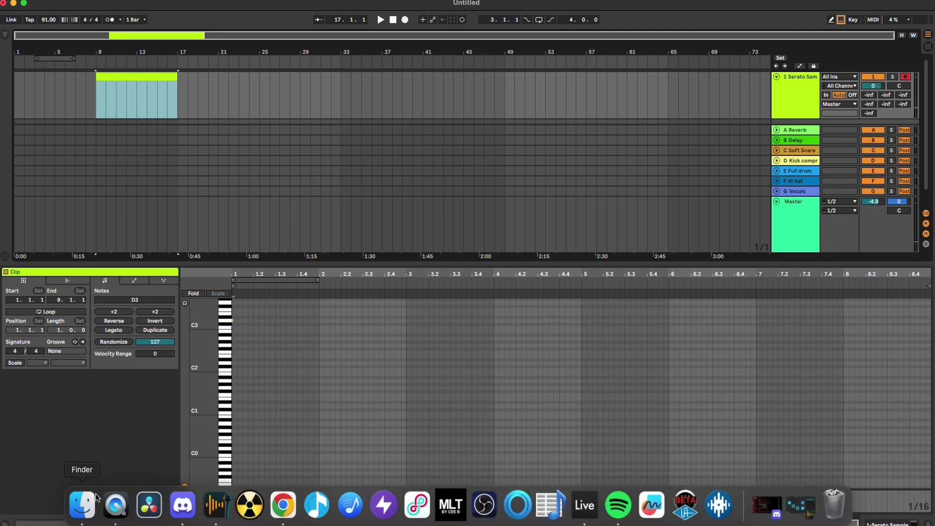
Find test sample.mp3 on the Desktop in Finder, preview it with Quick Look, then close it
left_click(82, 512)
left_click(265, 124)
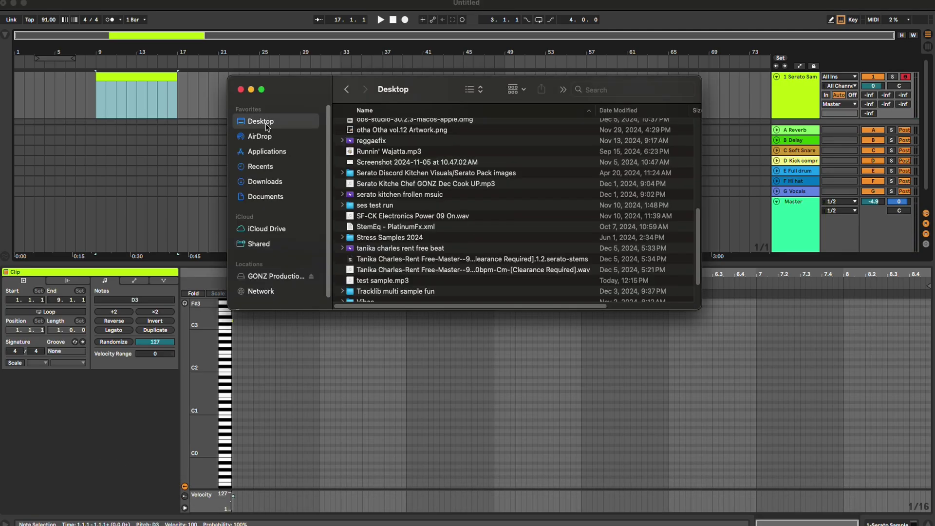
scroll(428, 221, "down", 5)
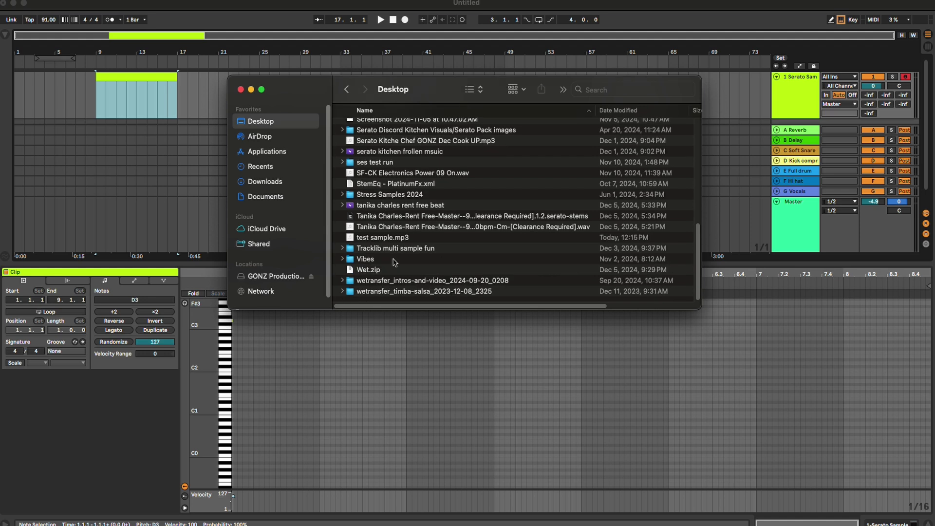
left_click(392, 239)
key("space")
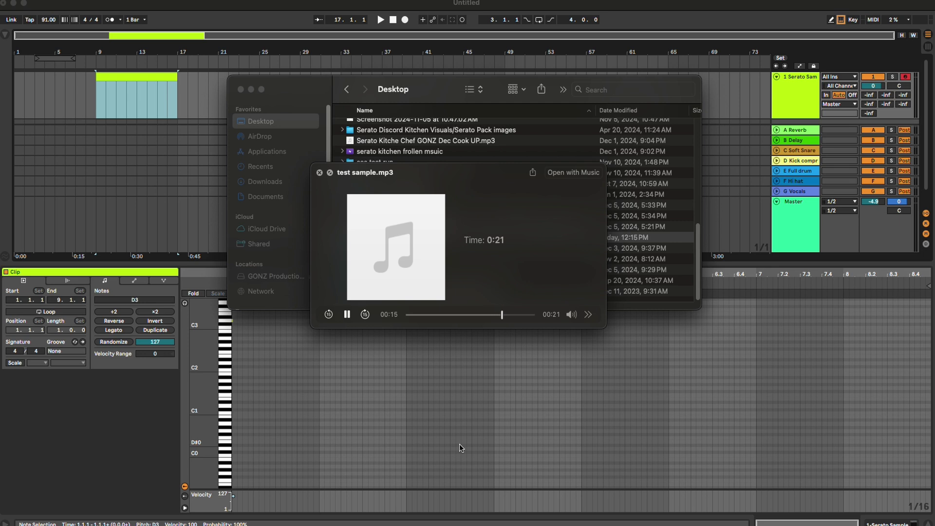
left_click(319, 173)
Close Finder, show the Serato Sample track's devices, and open then close its plug-in window
left_click(241, 90)
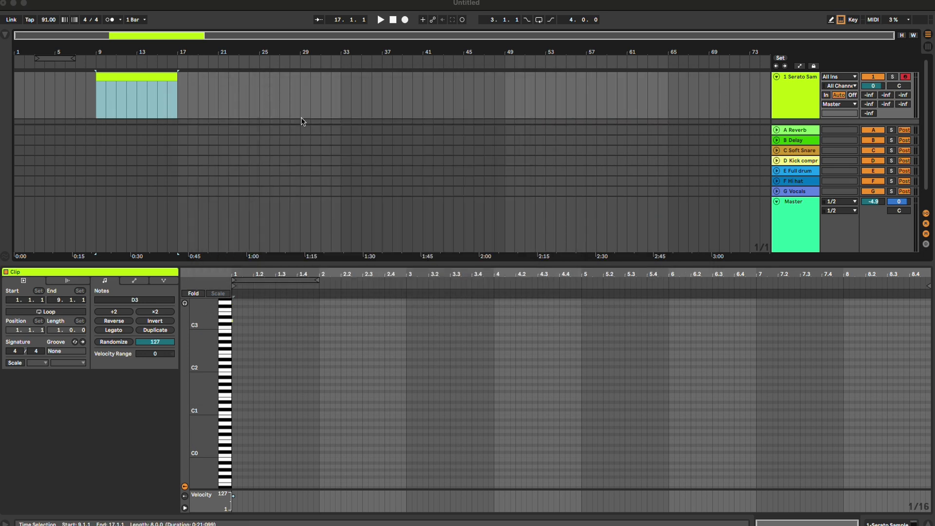
left_click(802, 77)
left_click(29, 416)
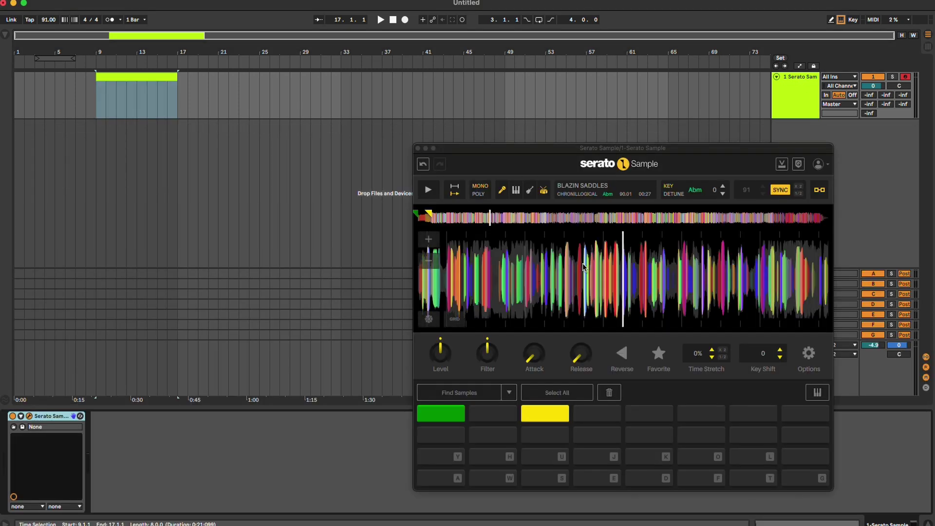
mouse_move(550, 354)
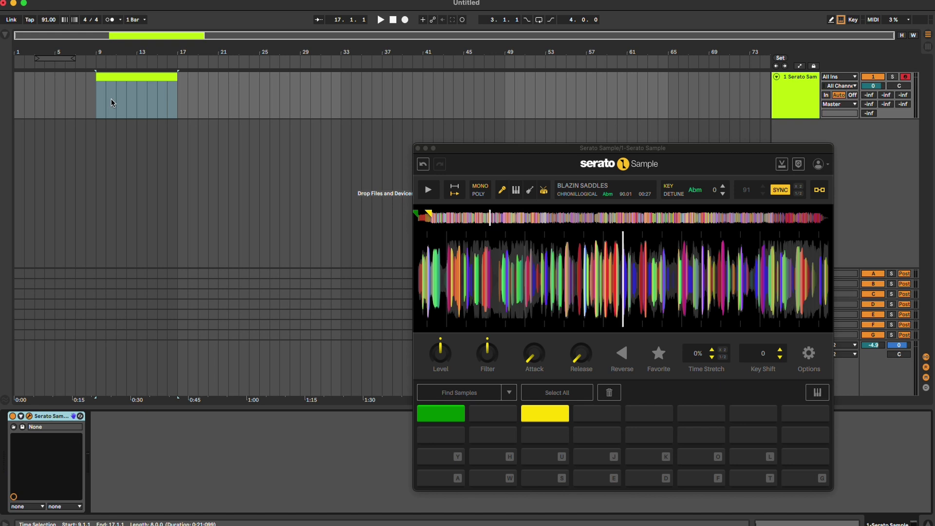
left_click(418, 149)
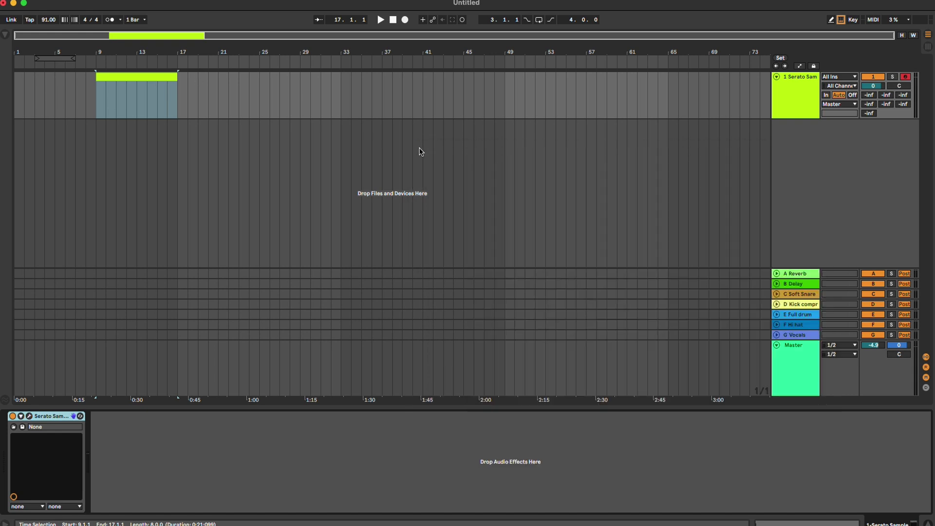